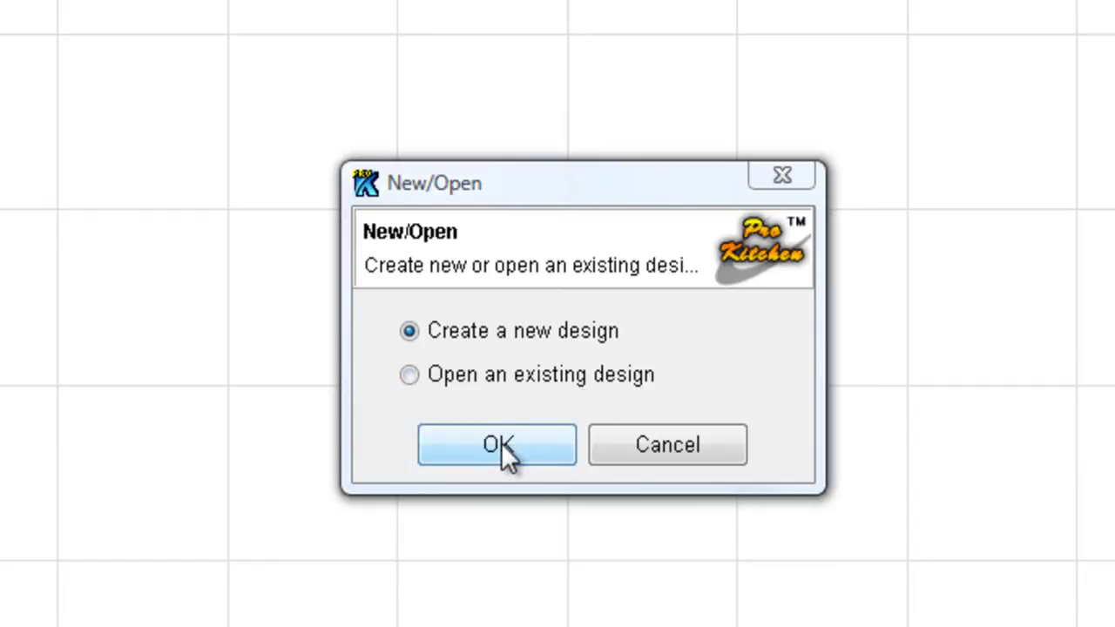
- Confirm 'Create a new design' to bring up the empty Design Settings dialog
left_click(507, 451)
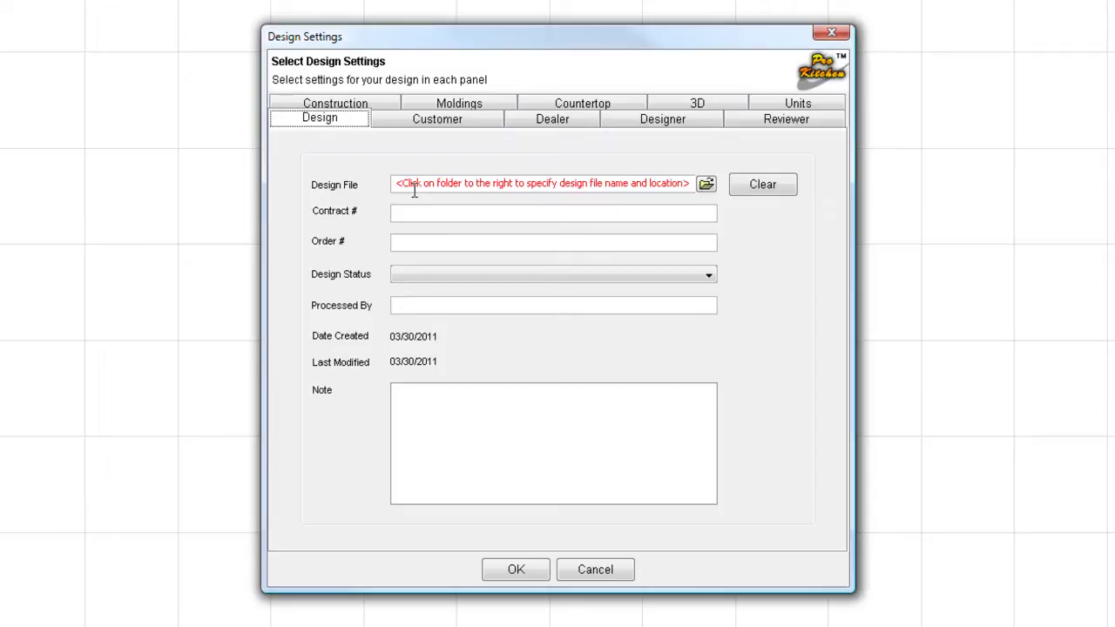
left_click(414, 186)
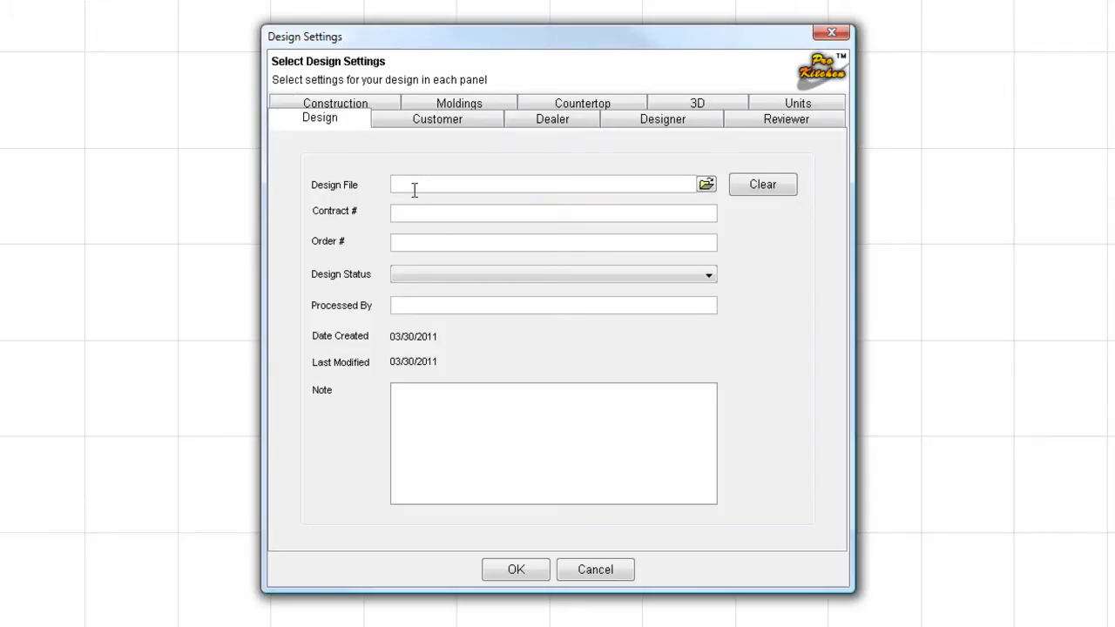
type("jobname")
key("BackSpace")
key("BackSpace")
key("BackSpace")
key("BackSpace")
key("BackSpace")
key("BackSpace")
key("BackSpace")
- Browse to the Documents > ProKitchen folder as the design file location
left_click(706, 186)
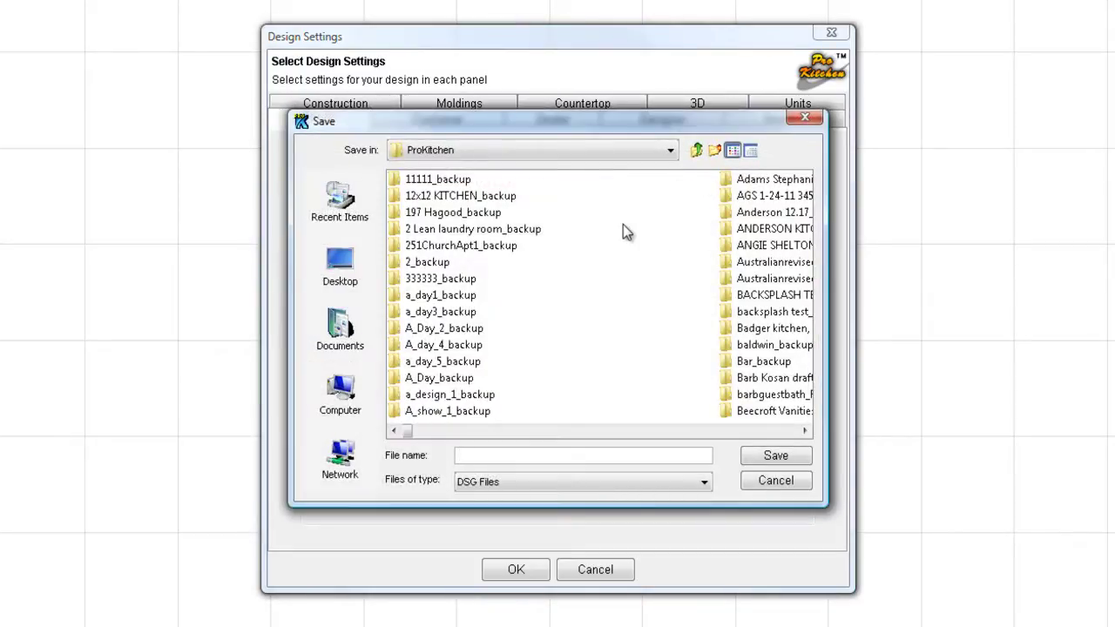
left_click(339, 329)
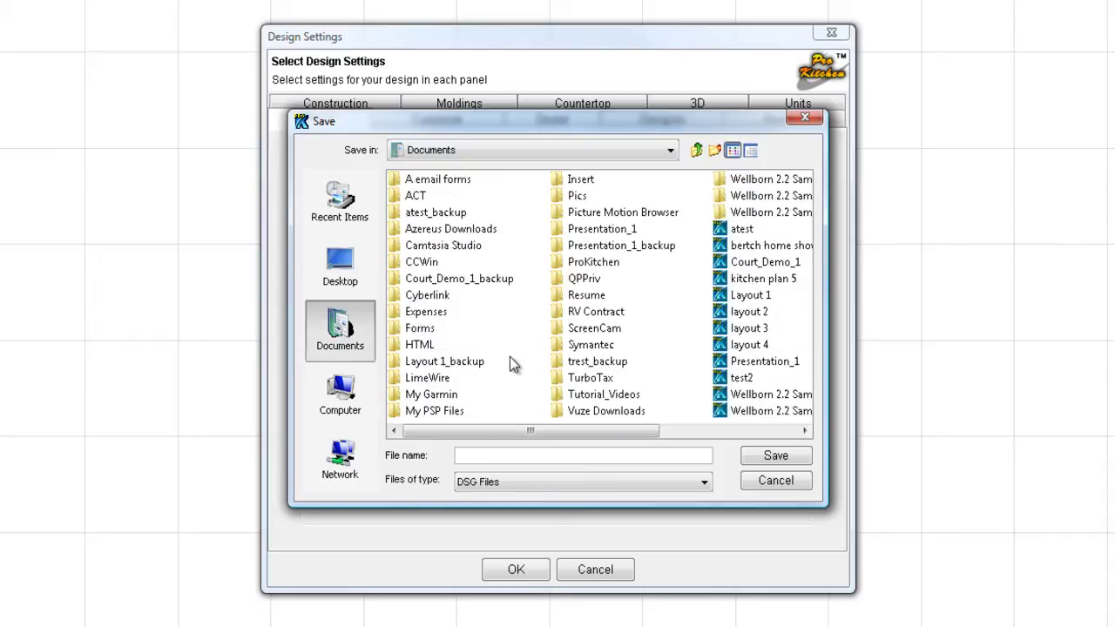
left_click(567, 263)
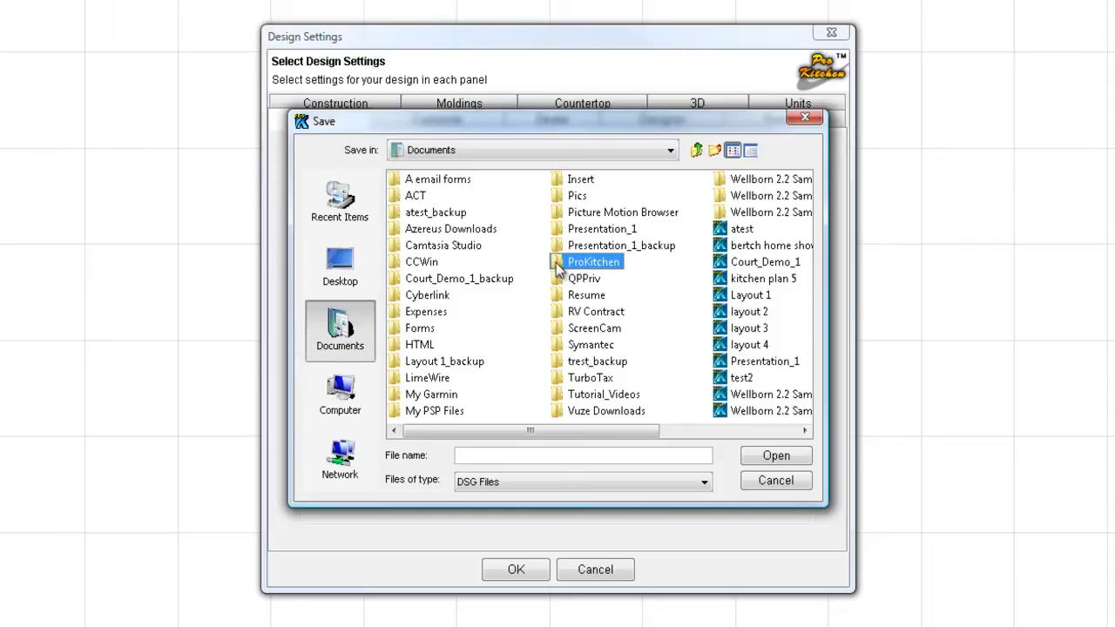
double_click(557, 263)
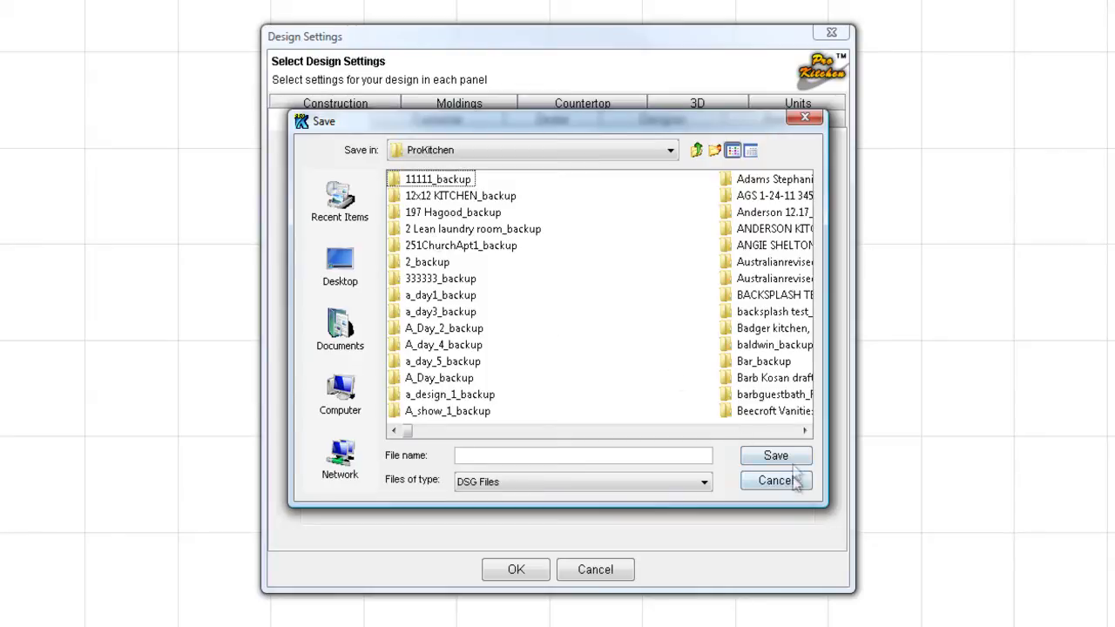
left_click(786, 432)
left_click(786, 432)
left_click(787, 433)
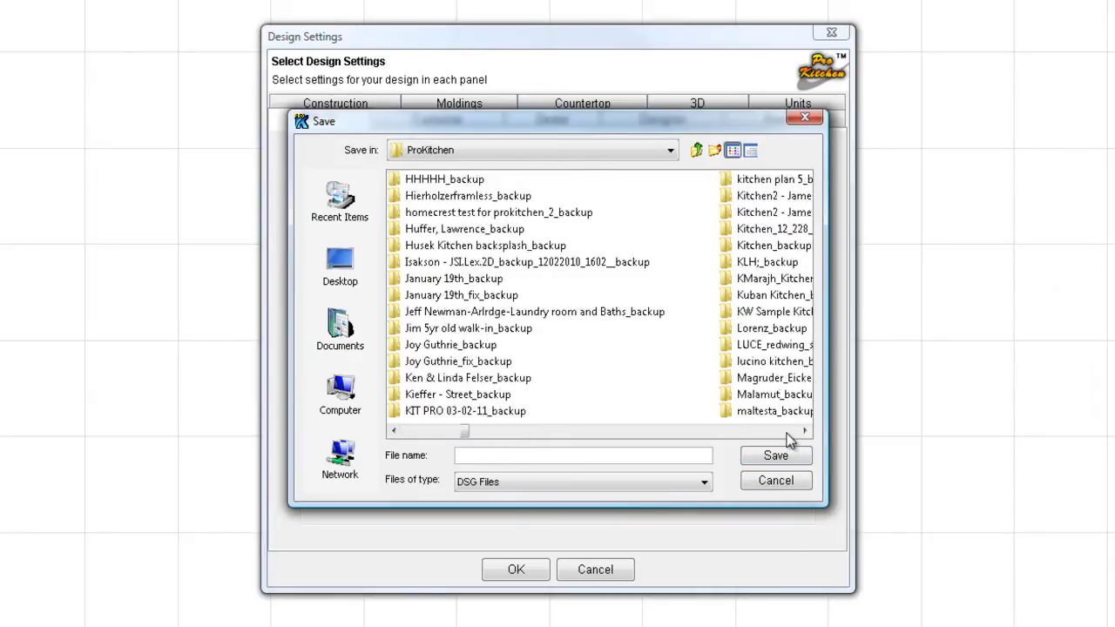
left_click(786, 432)
left_click(786, 433)
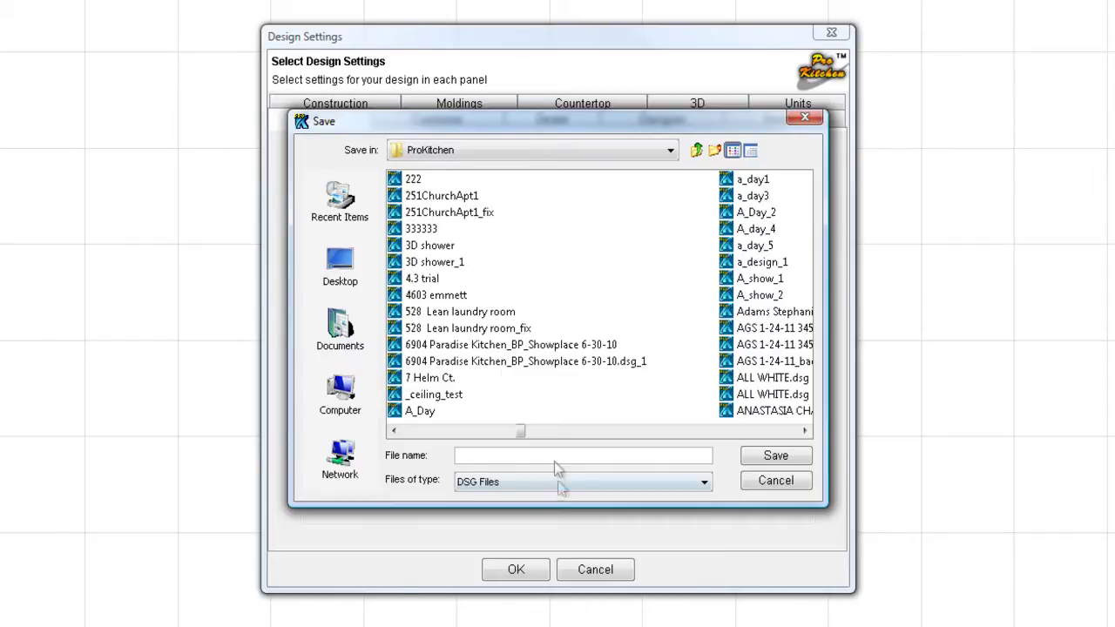
- Name the design file demo_3 and save it
left_click(481, 455)
type("demo")
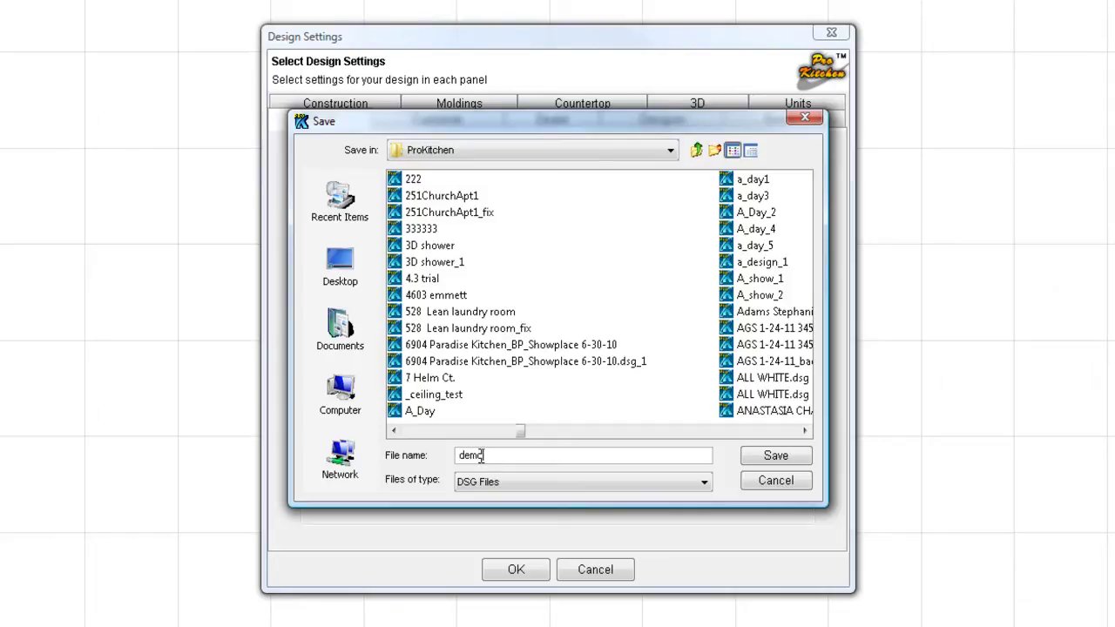
type("_3")
left_click(763, 462)
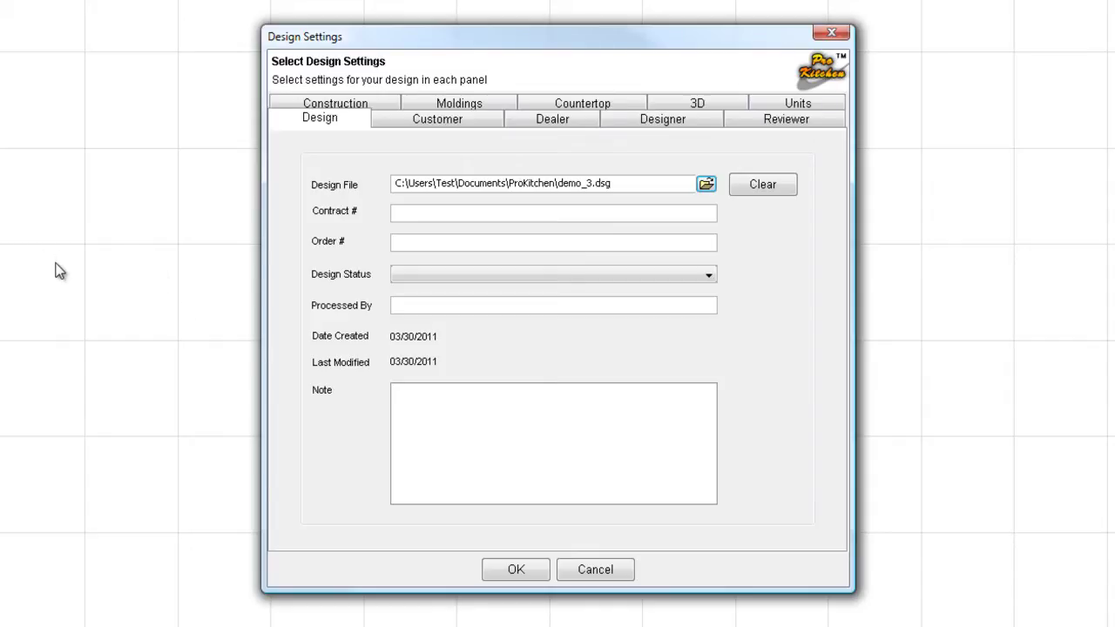
- Enter contract number 213 and order number 564, leaving Design Status unchanged
left_click(432, 212)
type("213")
left_click(423, 241)
type("564")
left_click(428, 277)
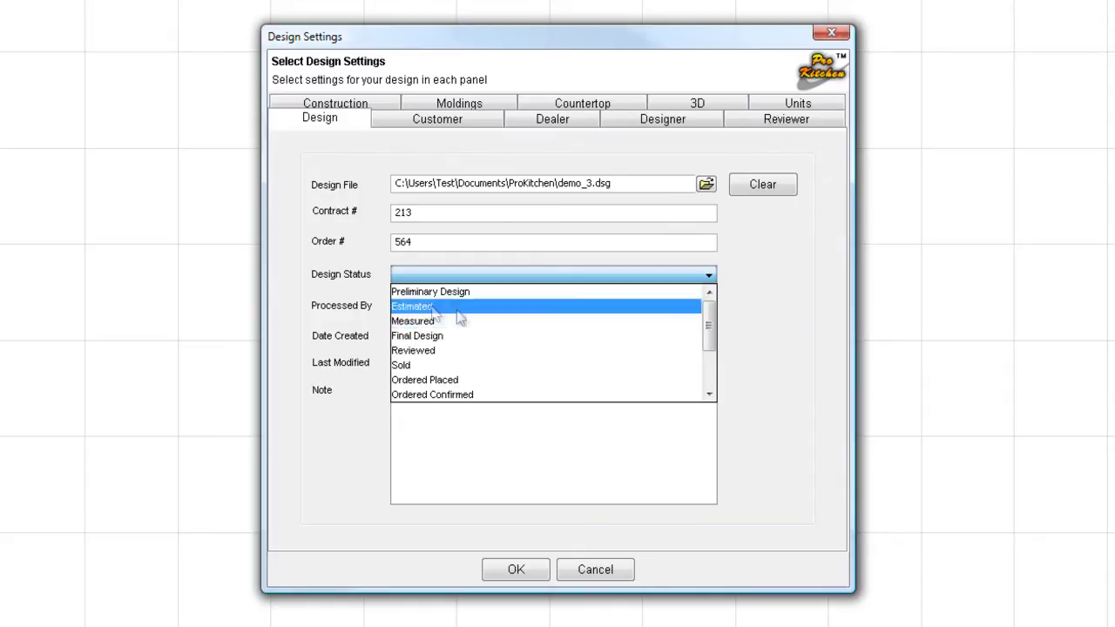
left_click(316, 278)
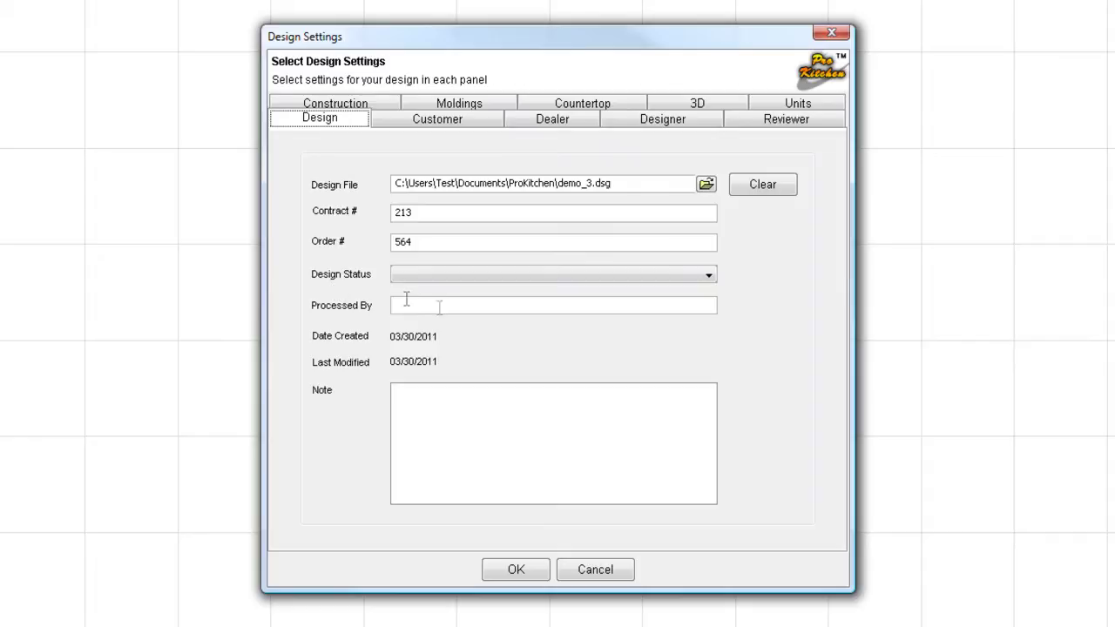
left_click(426, 313)
- Write 'My Note' in the design's Note box
left_click(432, 407)
type("Myu")
key("BackSpace")
type("s")
key("BackSpace")
type("Note")
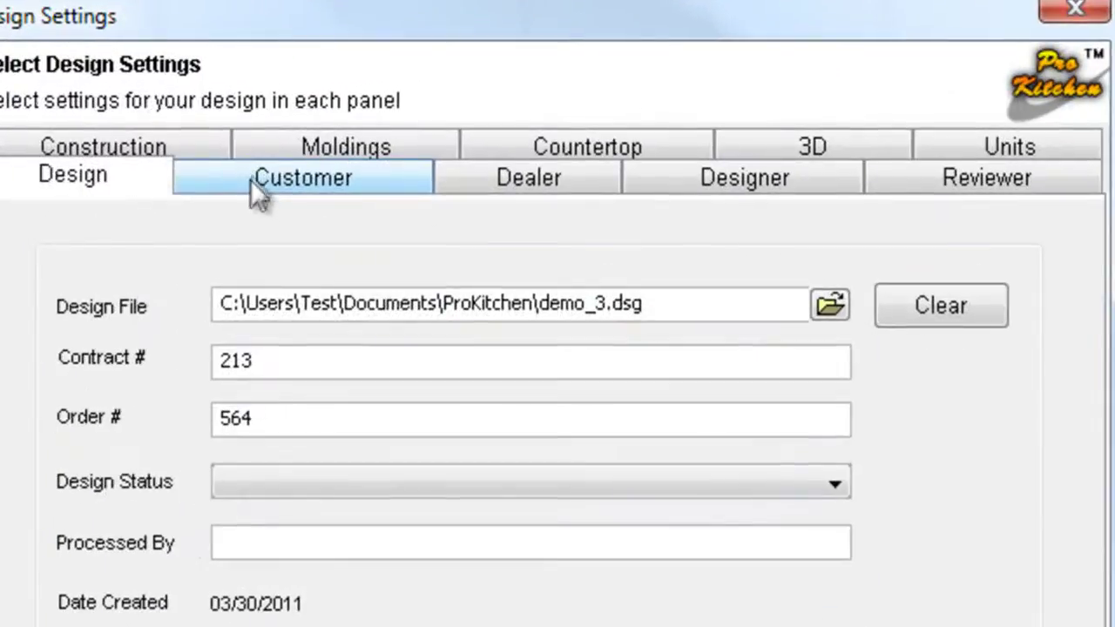
- From the Customer panel, browse saved customers and start a blank New Customer entry
left_click(307, 165)
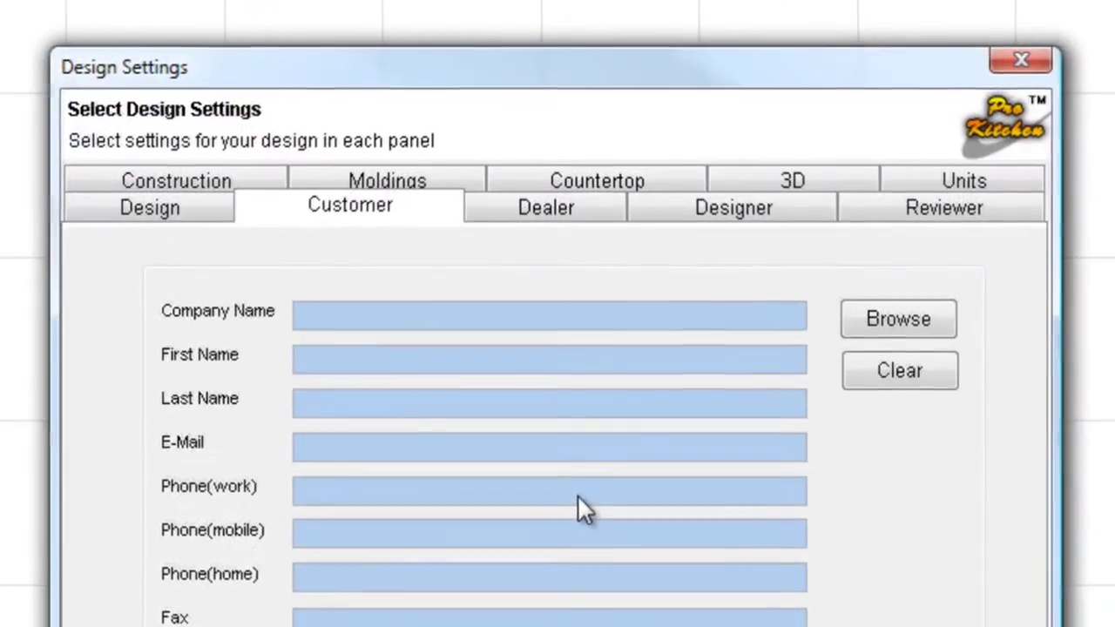
left_click(892, 317)
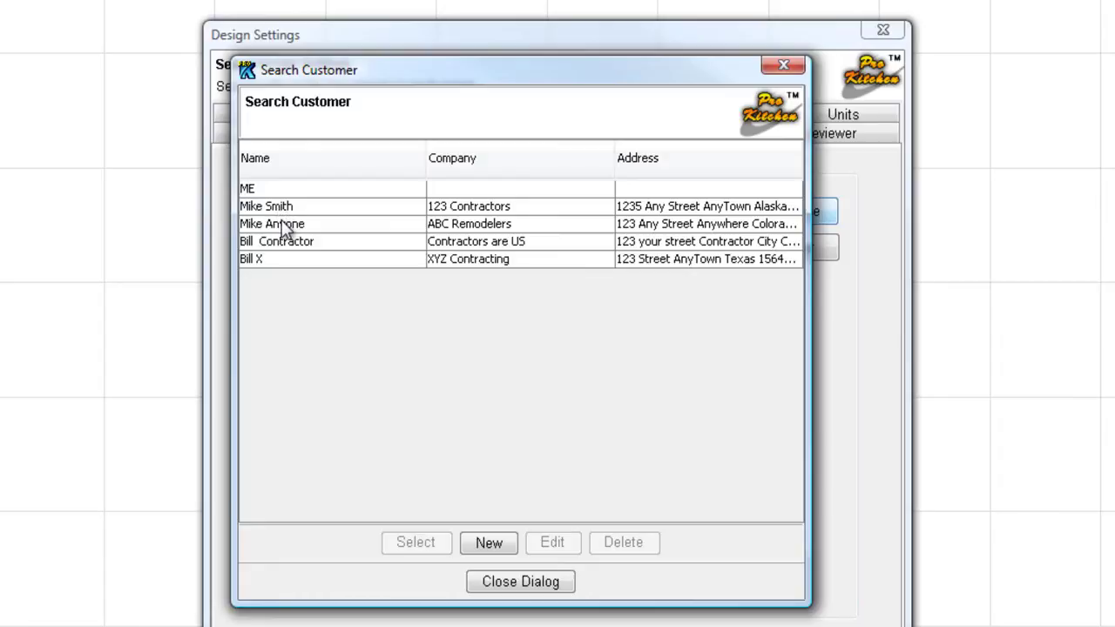
left_click(286, 229)
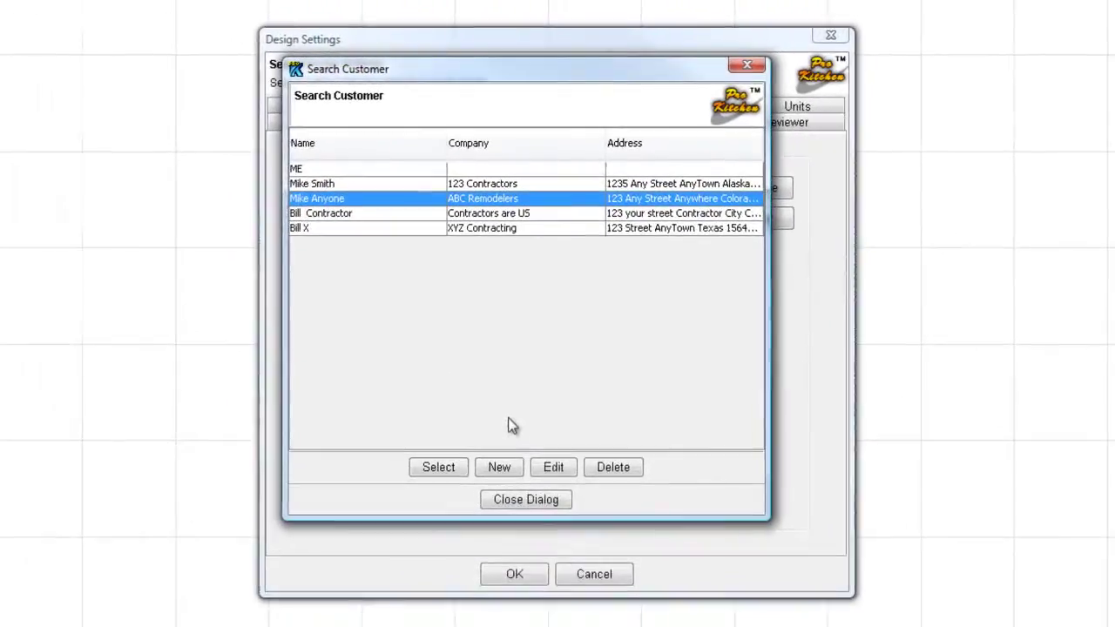
left_click(493, 467)
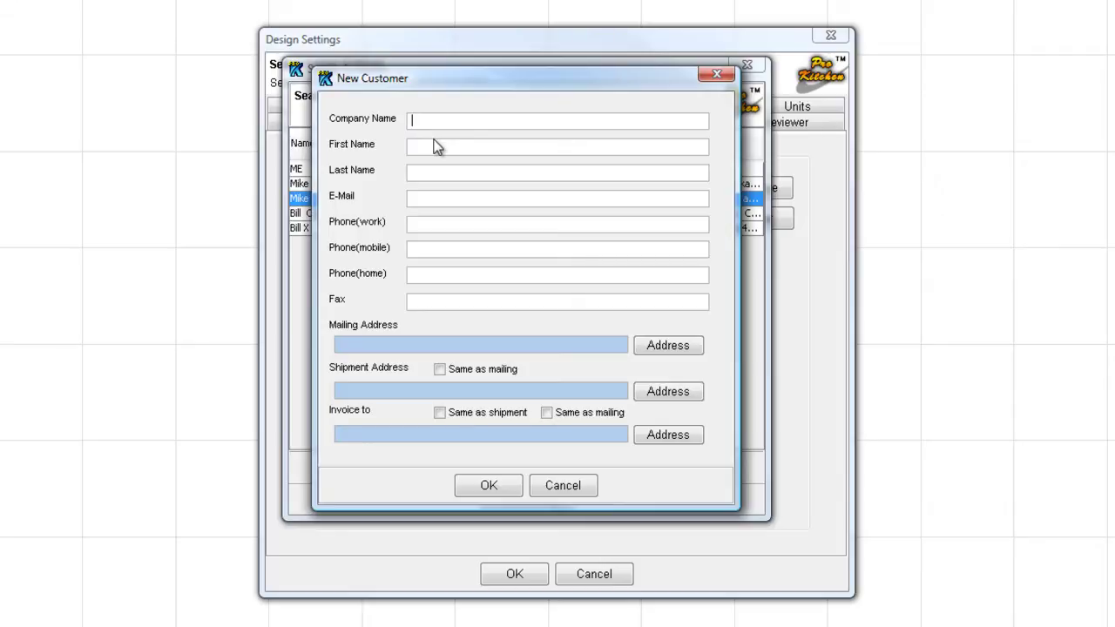
- Enter the company name The Kitchen Remodelers
type("The Kitchen Remp")
key("BackSpace")
type("odell")
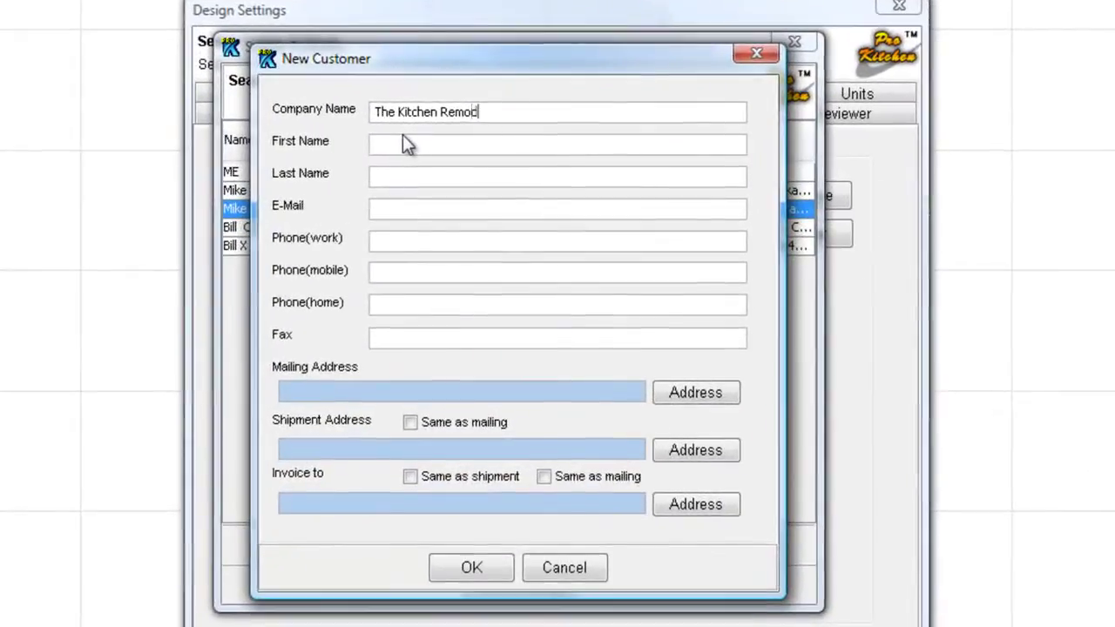
key("BackSpace")
type("ers")
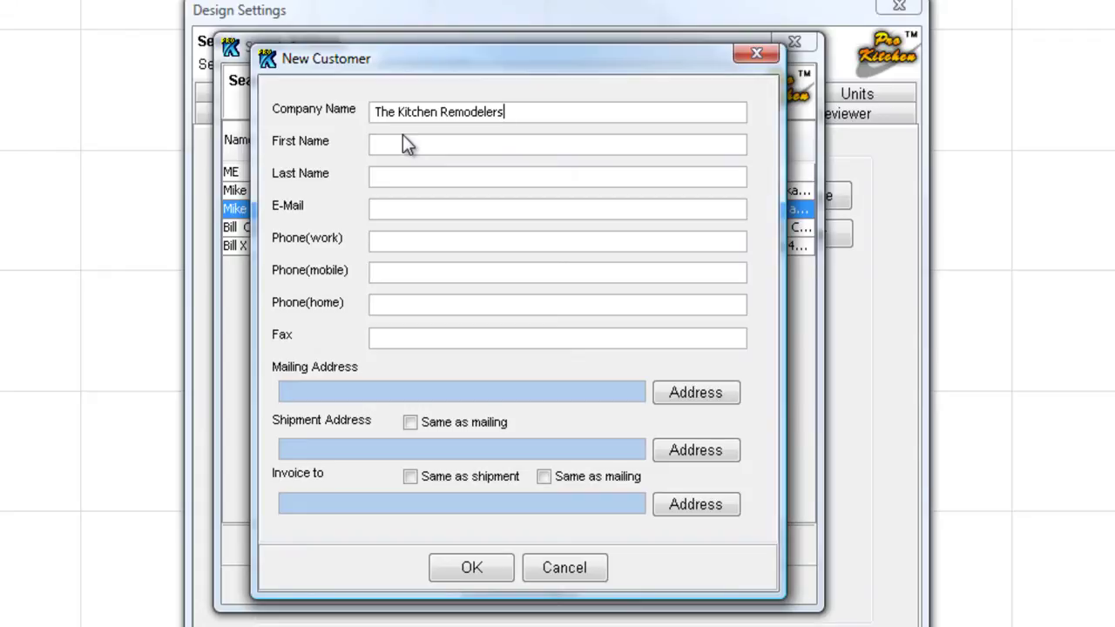
- Fill in the customer's first name, last name and e-mail address
left_click(415, 149)
type("Bill")
key("Tab")
type("Anyone")
key("Tab")
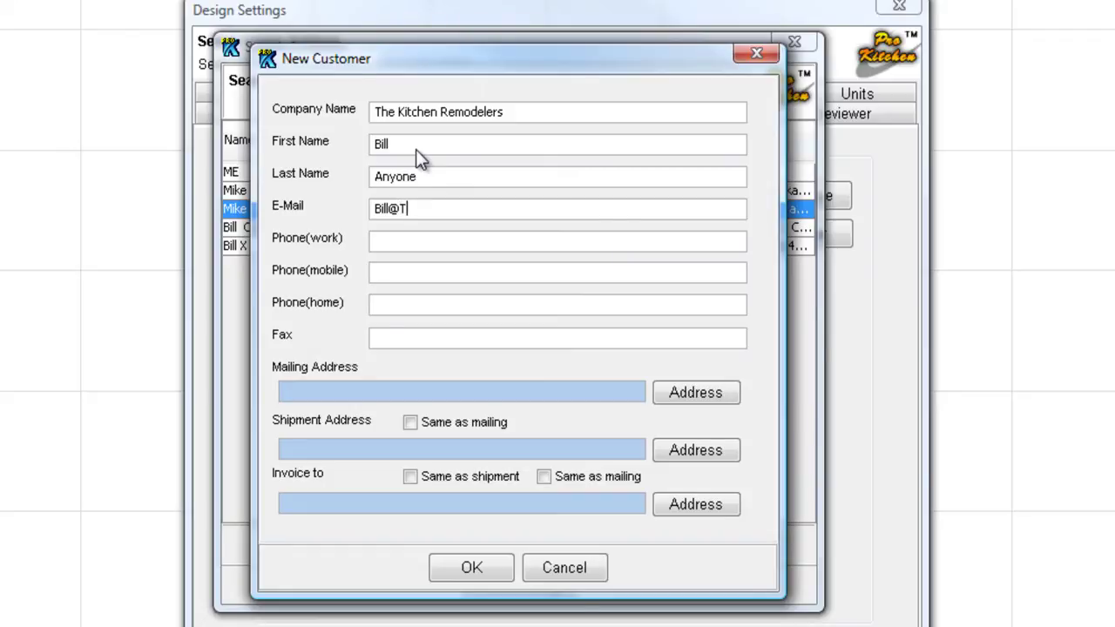
- Enter the customer's work phone number and bring up the mailing address form
left_click(429, 240)
type("555-555-5555")
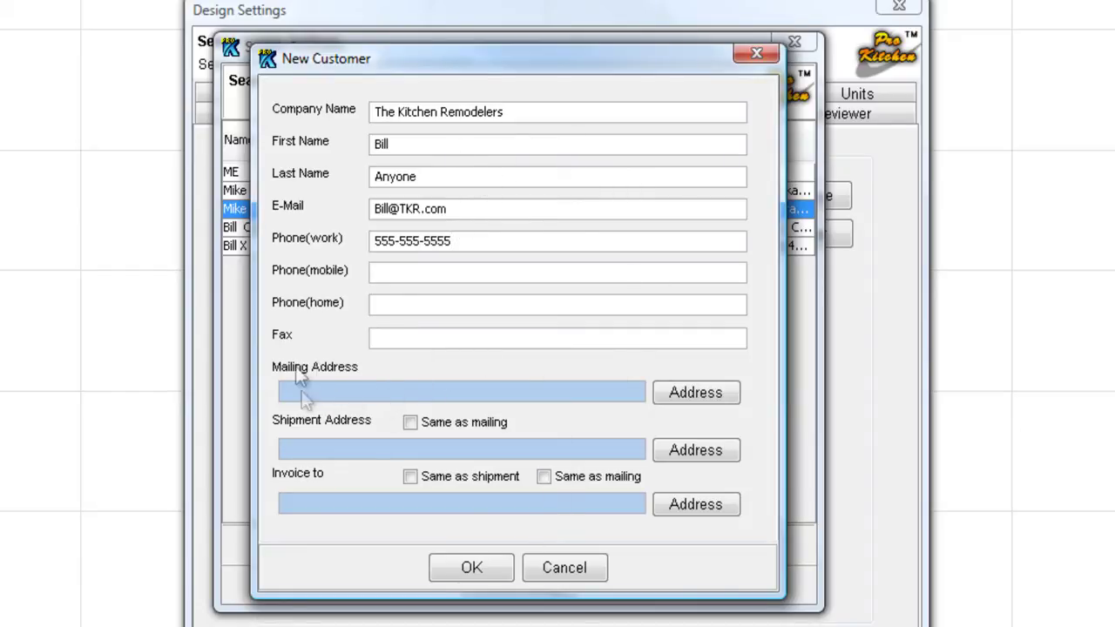
left_click(695, 393)
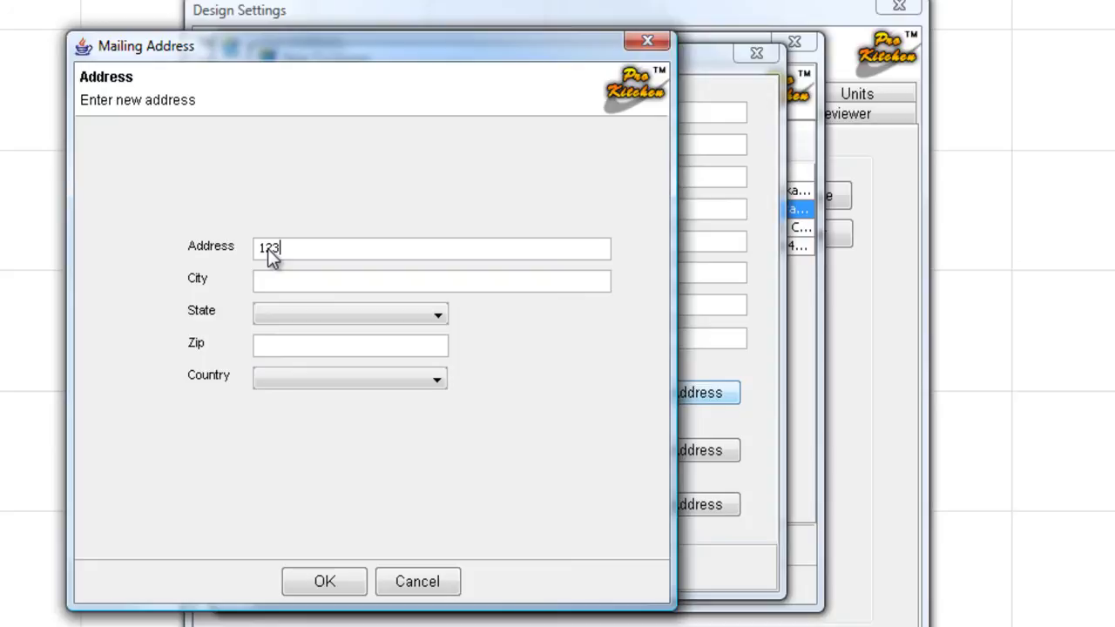
- Enter the customer's street address and city in the mailing address
type("123 Anywhere")
key("Tab")
type("Sh")
key("BackSpace")
key("BackSpace")
type("Anyto")
key("BackSpace")
type("own")
- Set the state to Florida and country to United States, then confirm the address
left_click(358, 315)
scroll(431, 446, "down", 4)
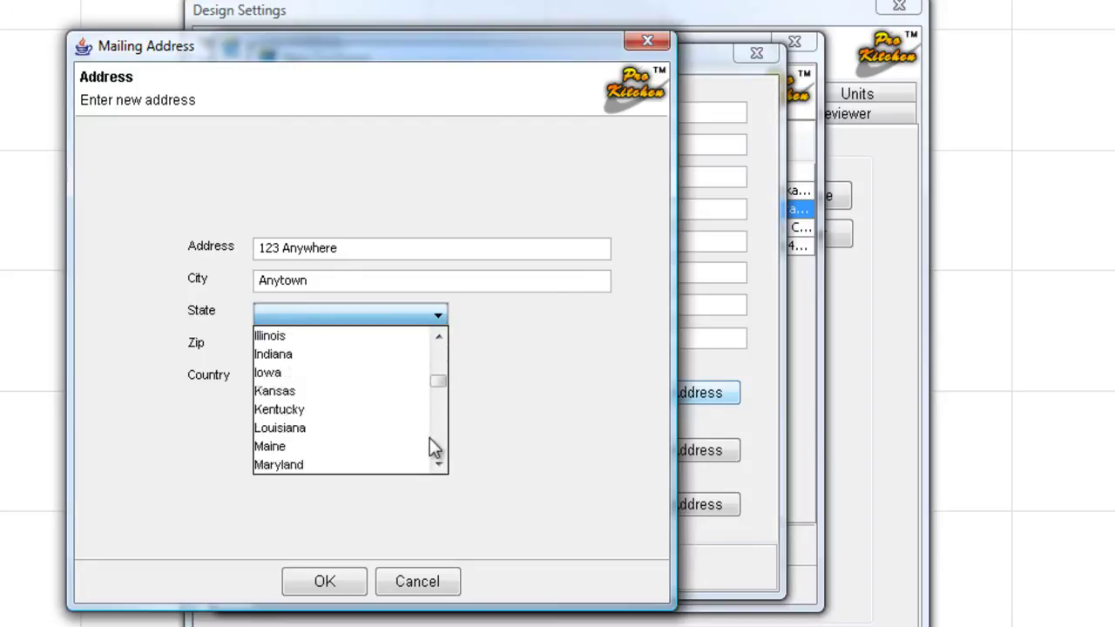
scroll(432, 446, "down", 9)
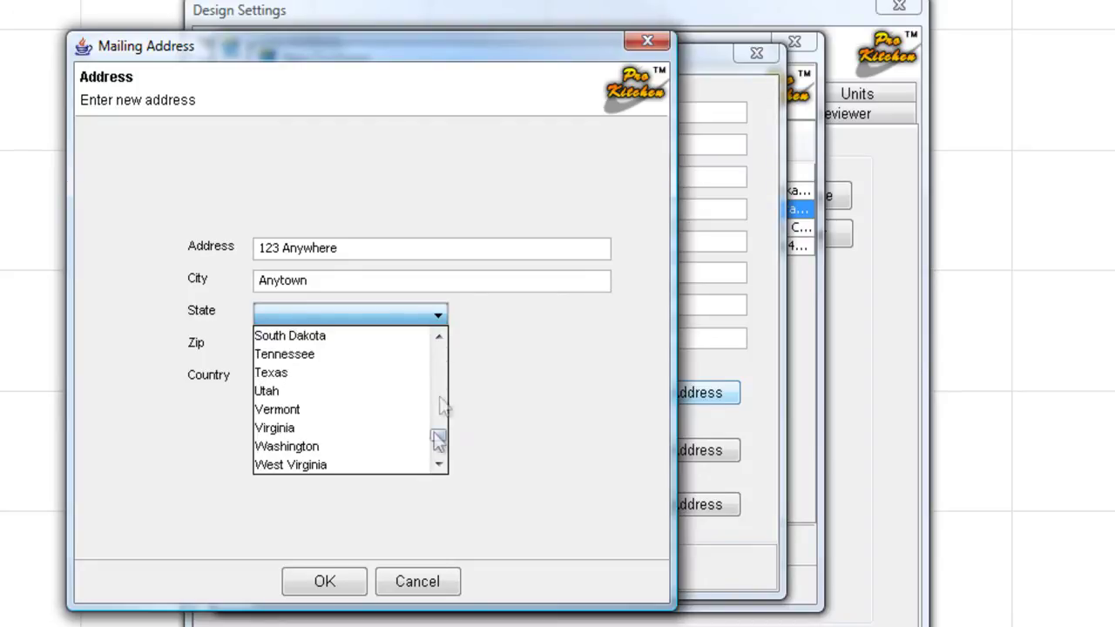
scroll(440, 392, "up", 12)
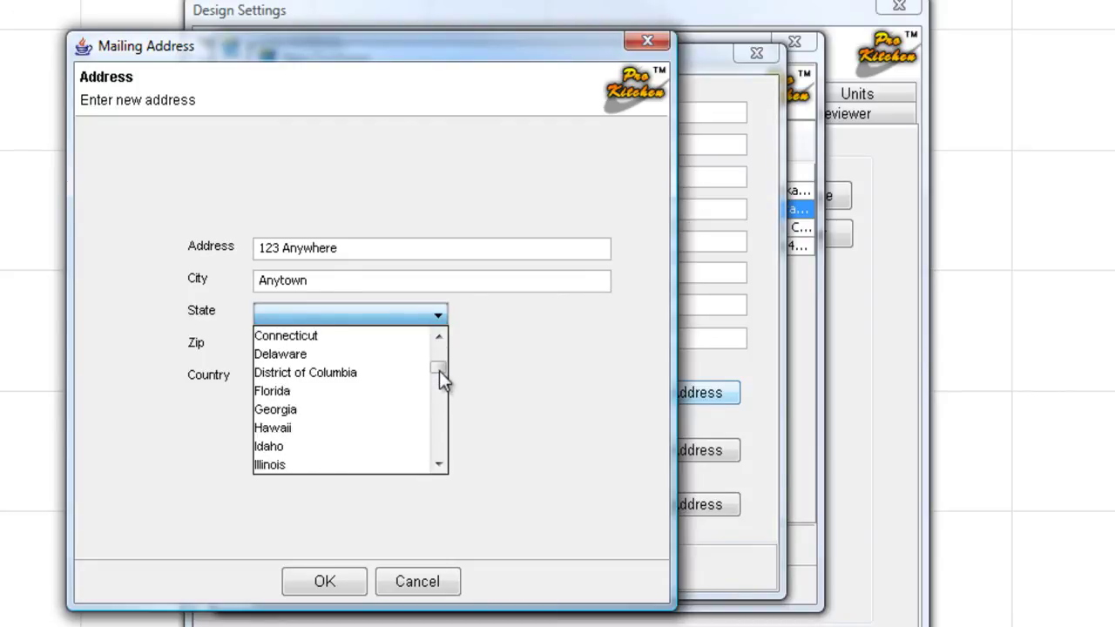
left_click(299, 392)
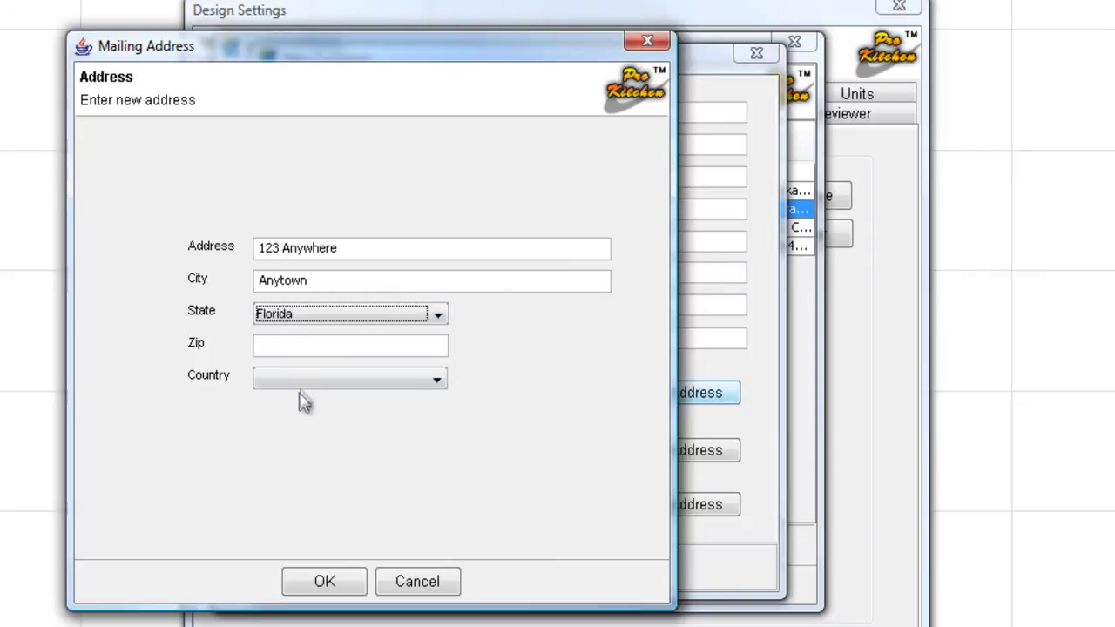
left_click(274, 348)
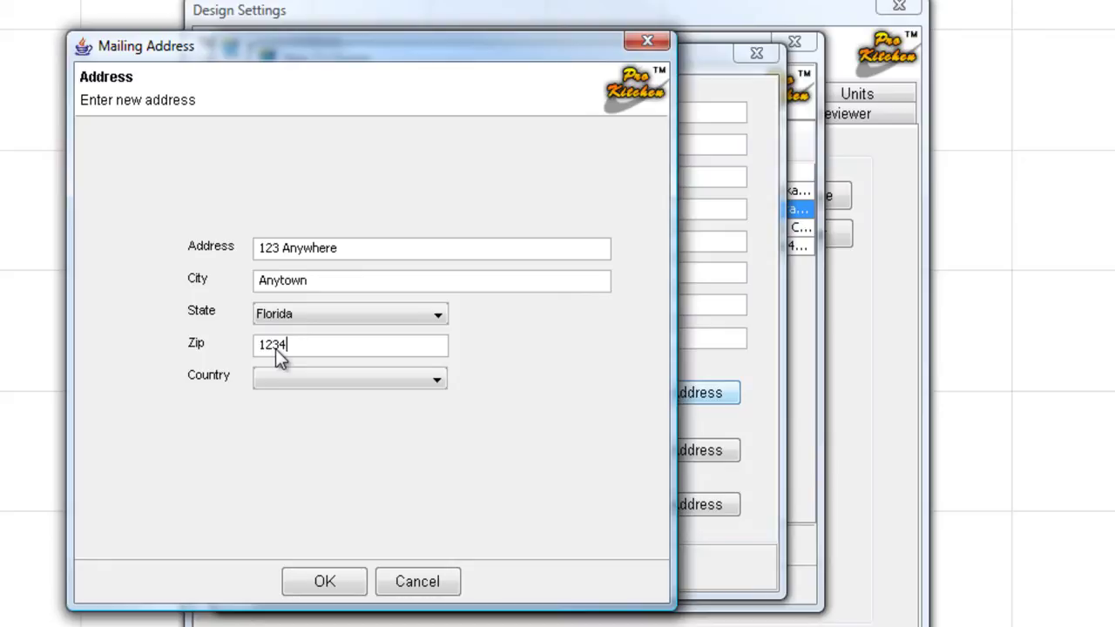
left_click(396, 384)
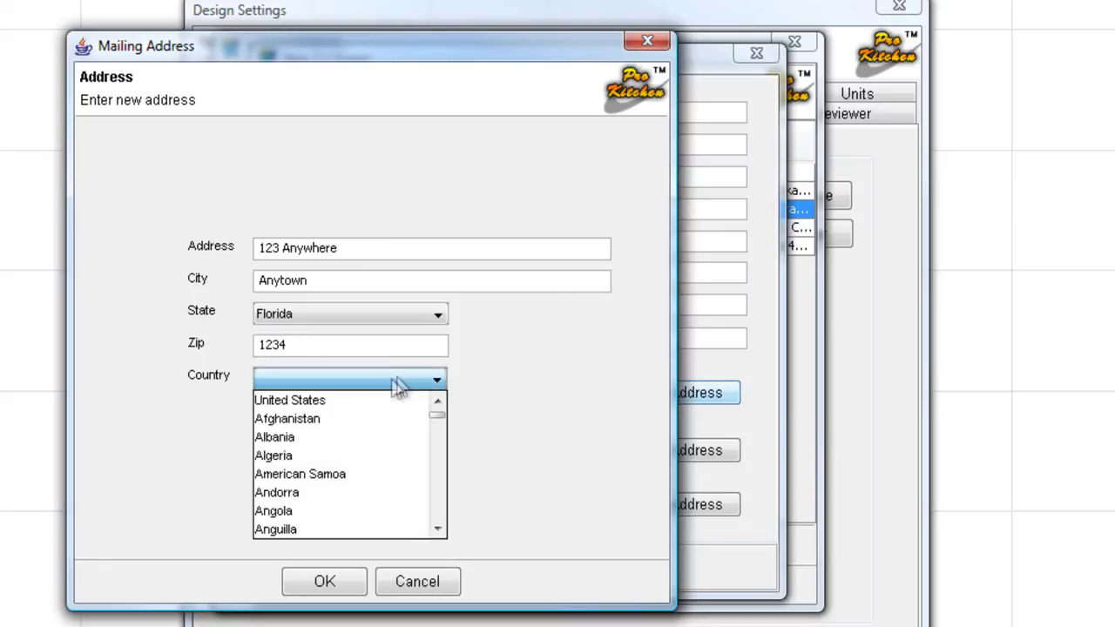
left_click(335, 401)
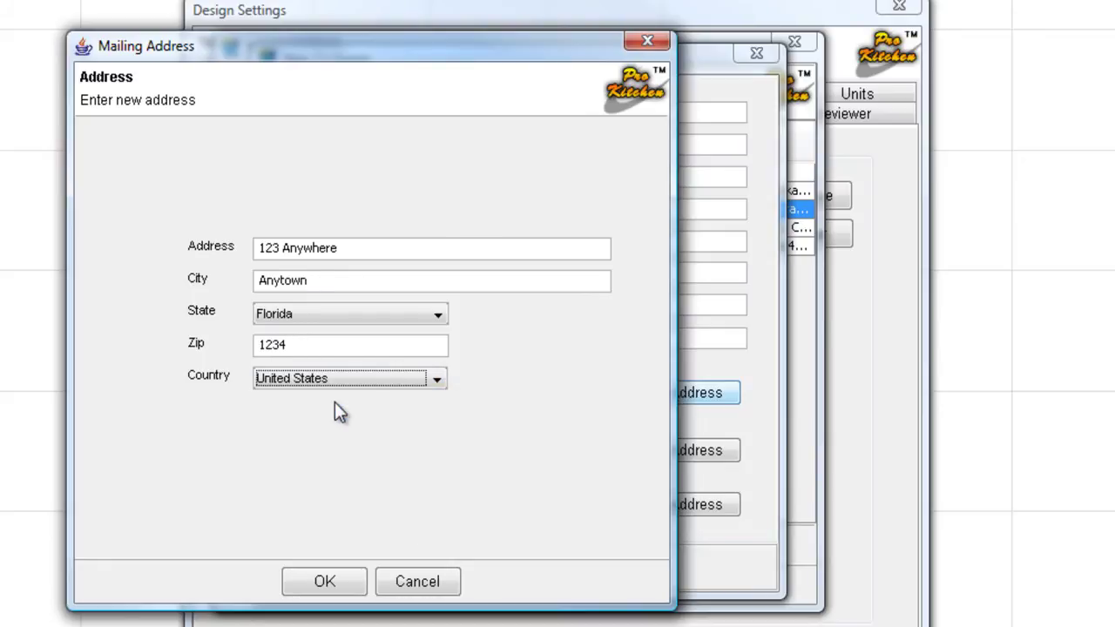
left_click(329, 589)
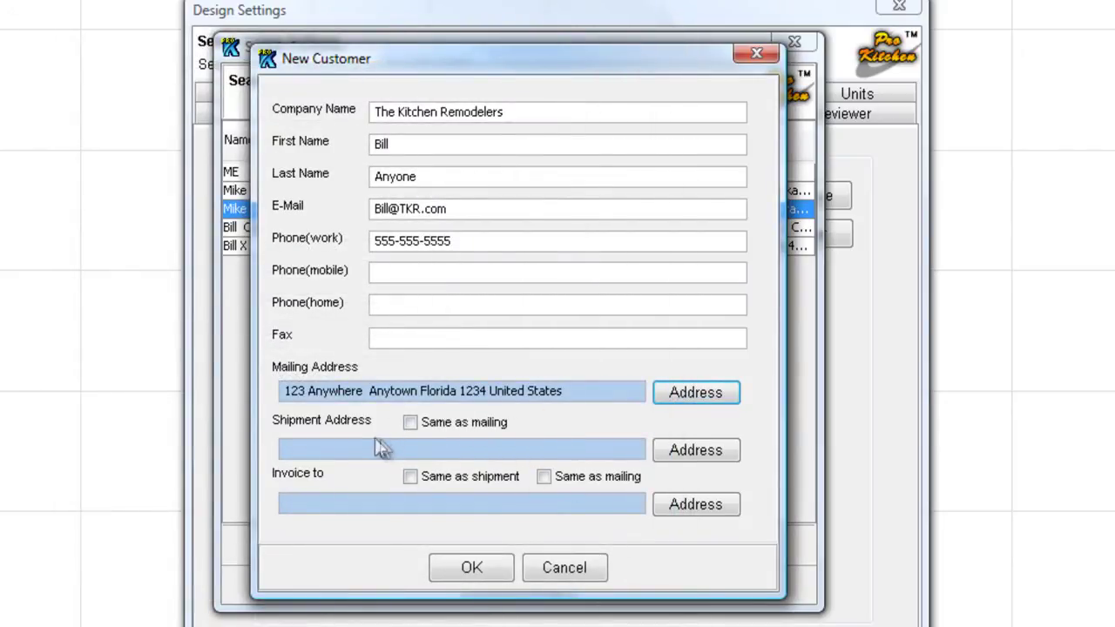
- Match shipment and invoice addresses to mailing, save The Kitchen Remodelers, and assign it to the design
left_click(675, 450)
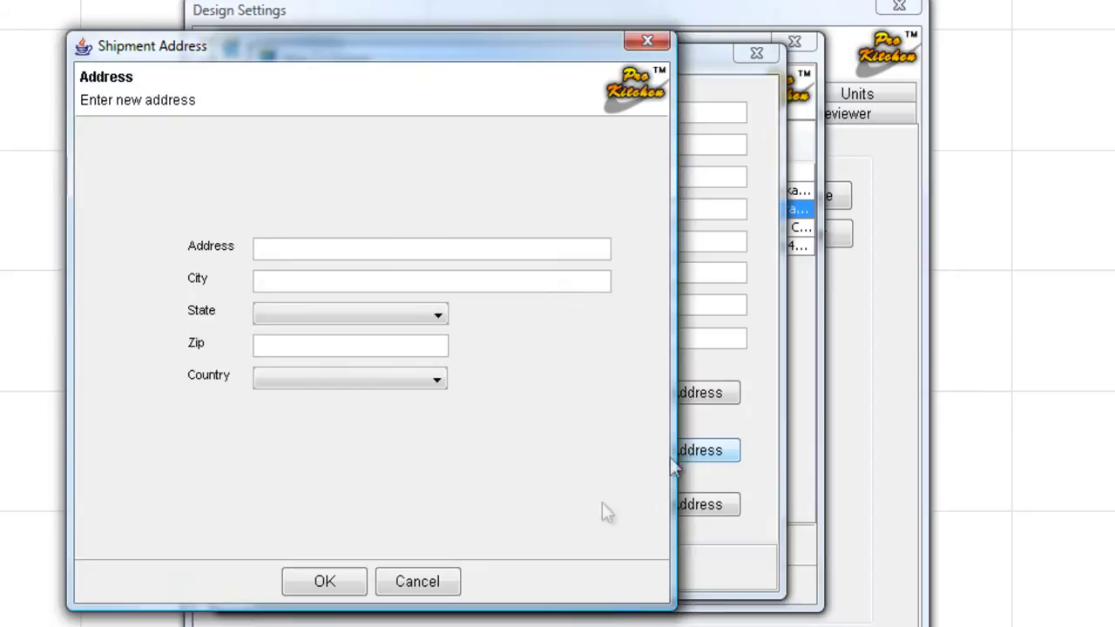
left_click(418, 580)
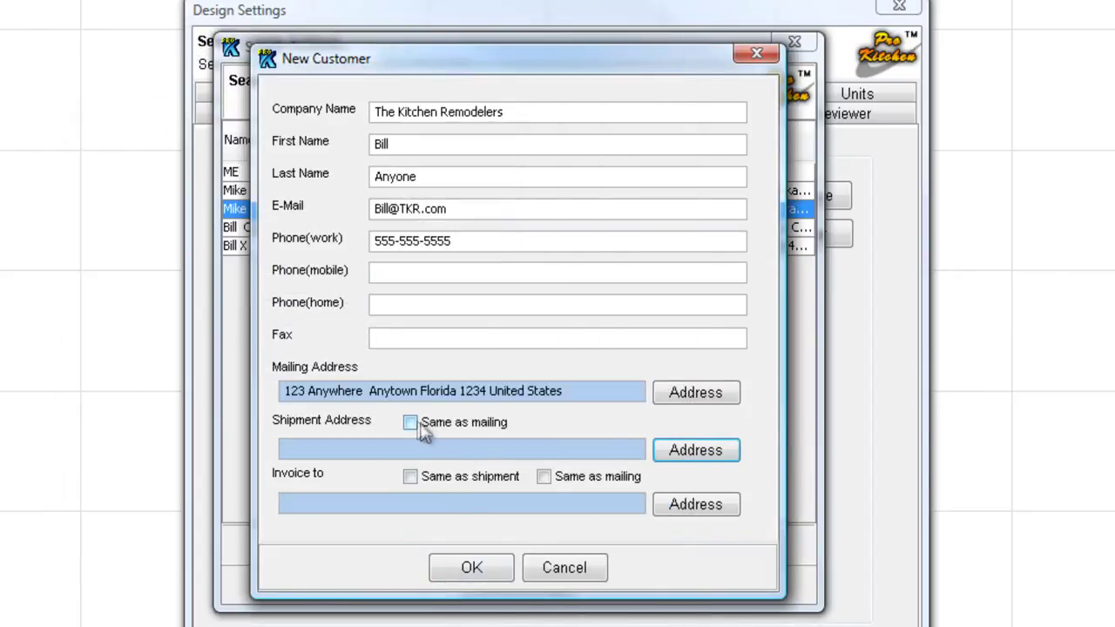
left_click(409, 422)
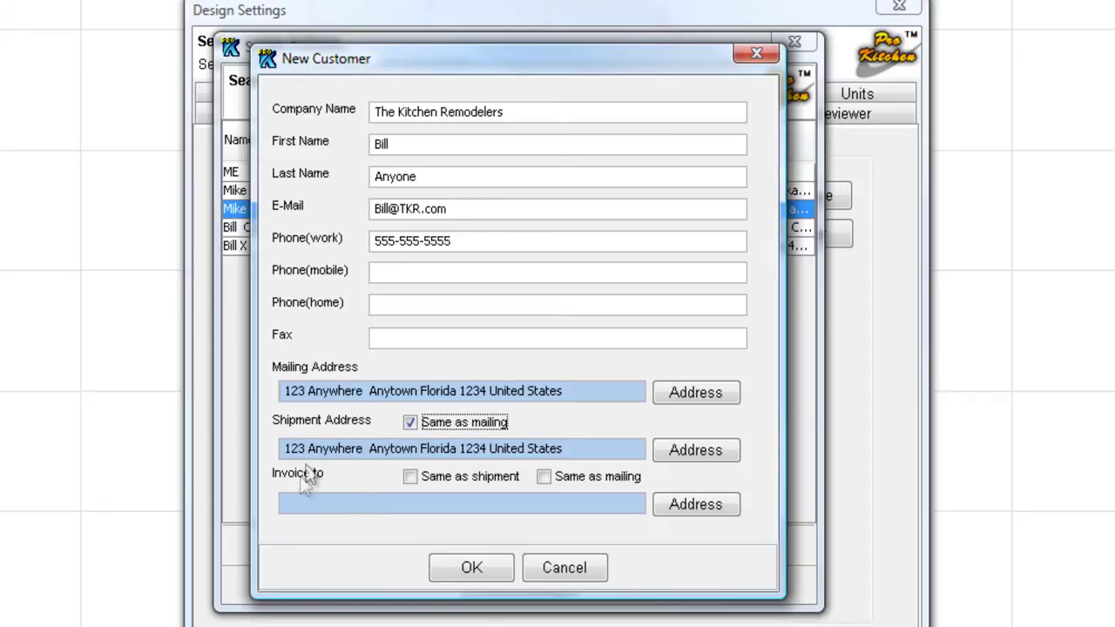
left_click(411, 477)
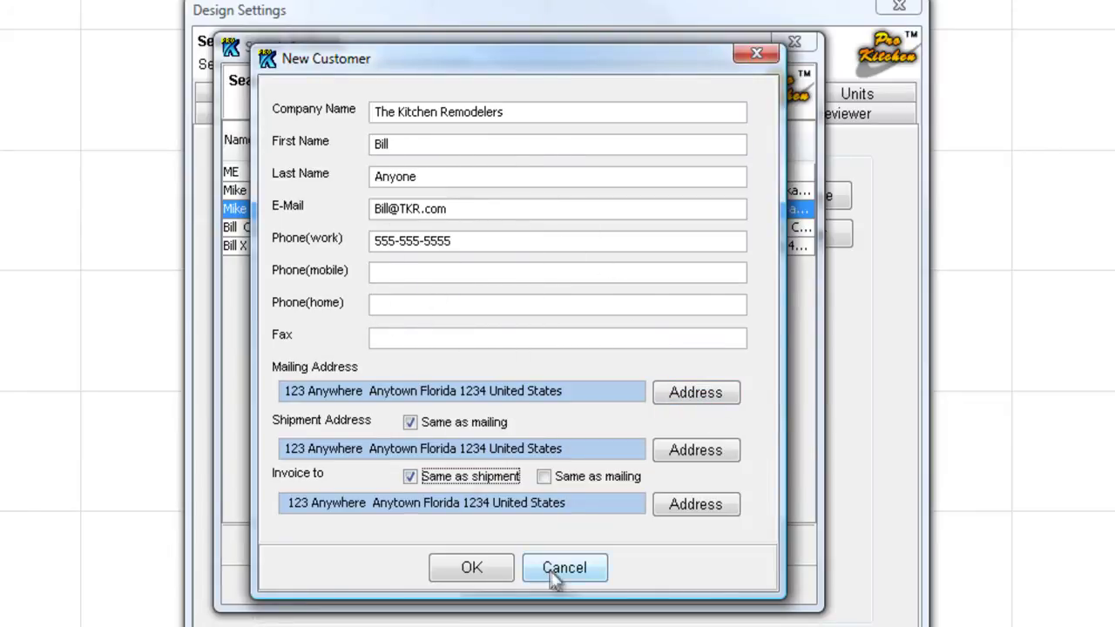
left_click(468, 573)
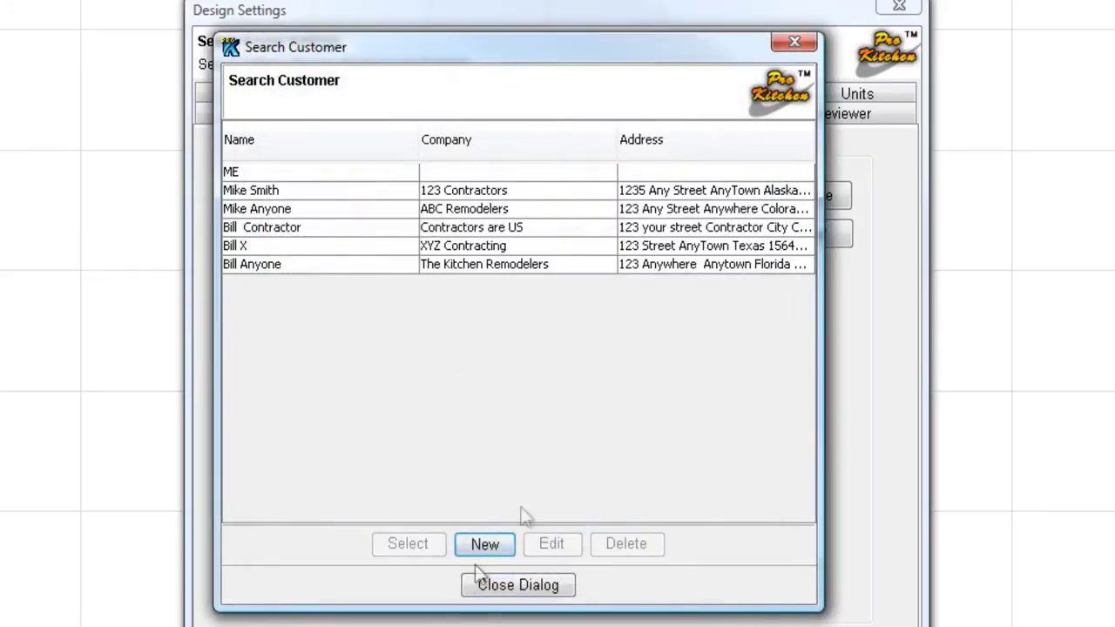
left_click(280, 265)
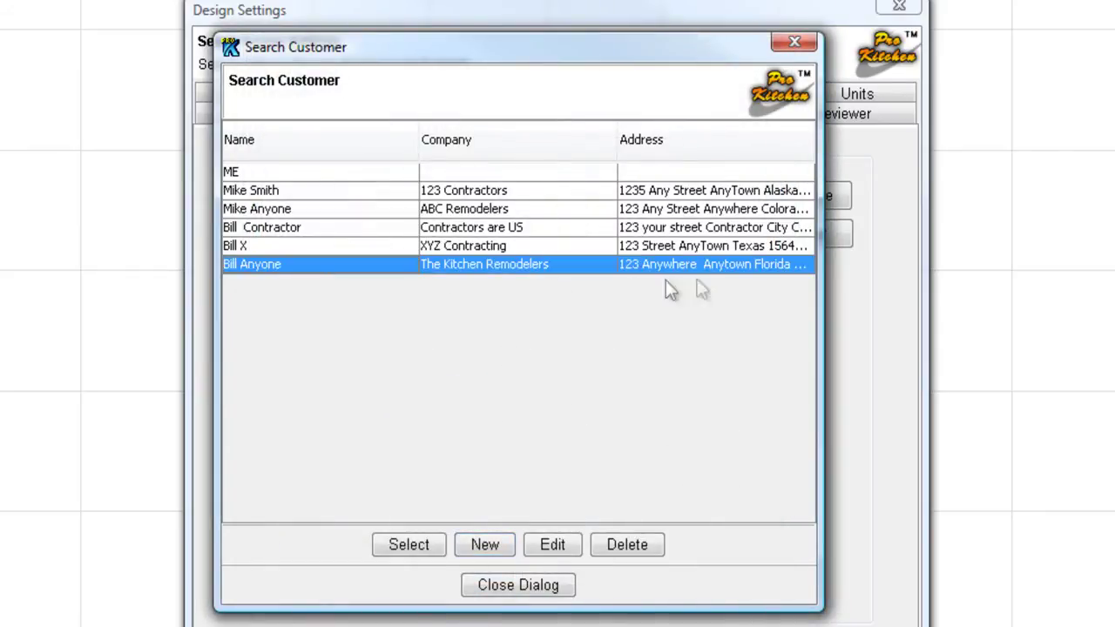
left_click(409, 547)
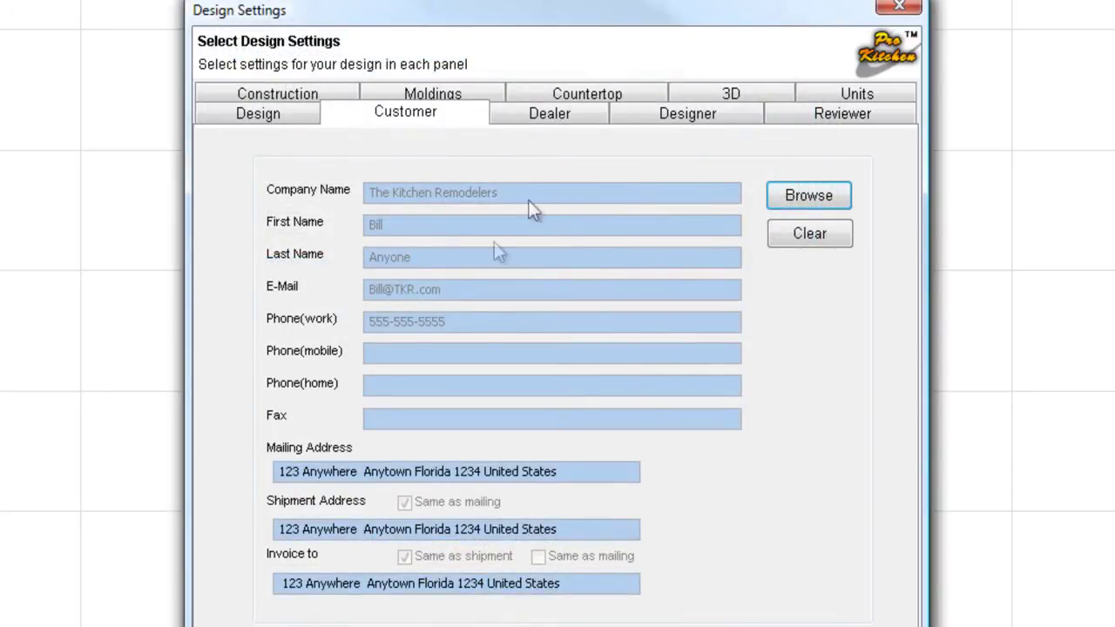
- Review the Real View dealer's Massachusetts mailing address on the Dealer panel, leaving it unchanged
left_click(549, 114)
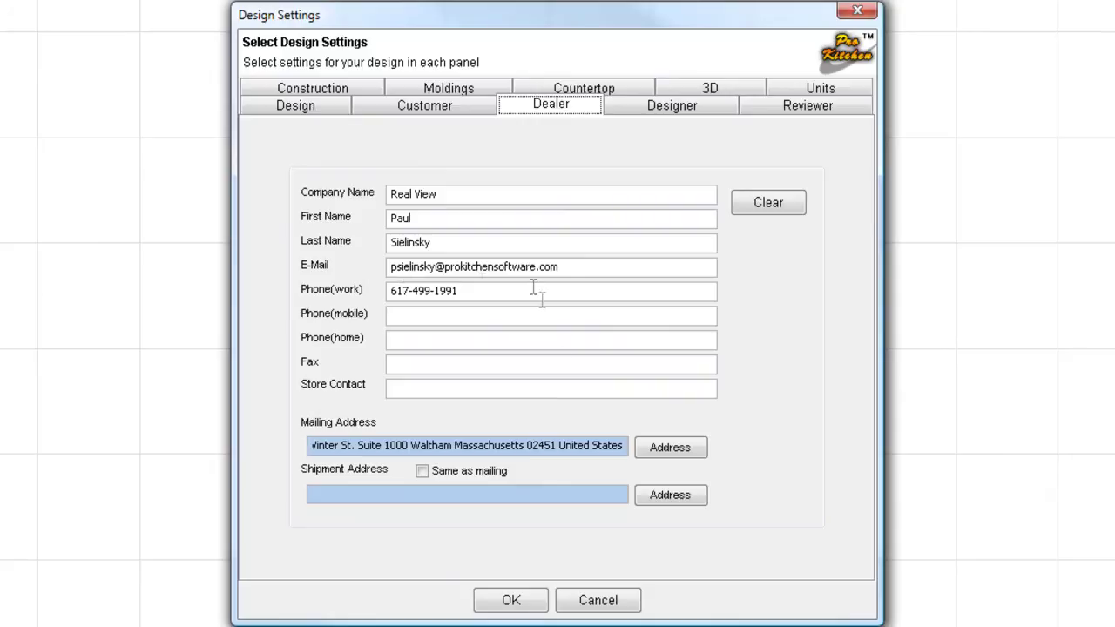
left_click(658, 449)
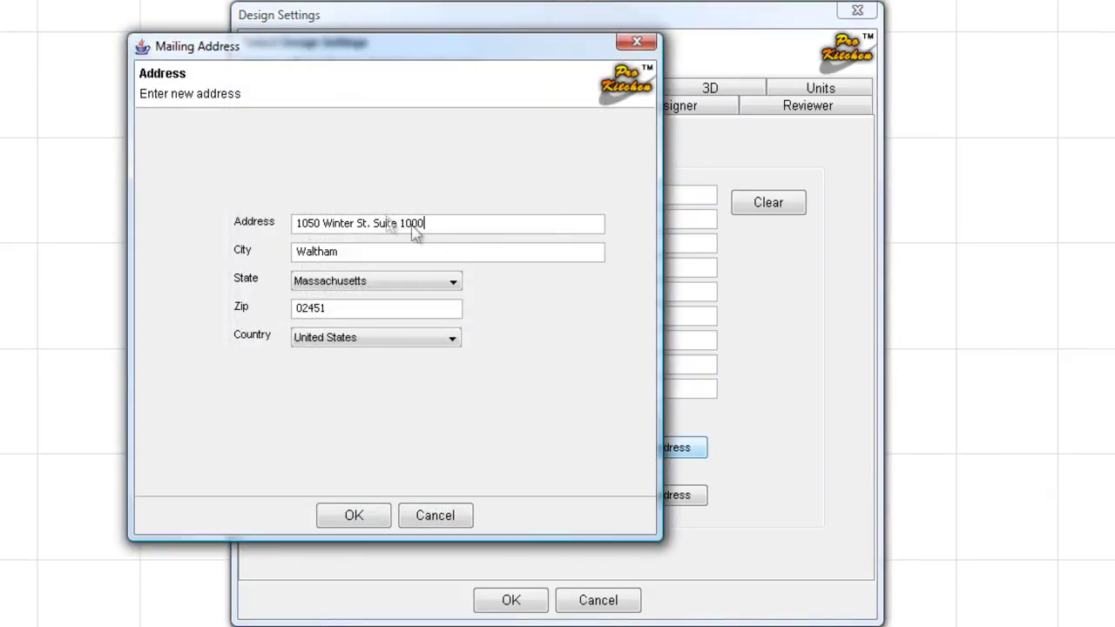
left_click(360, 518)
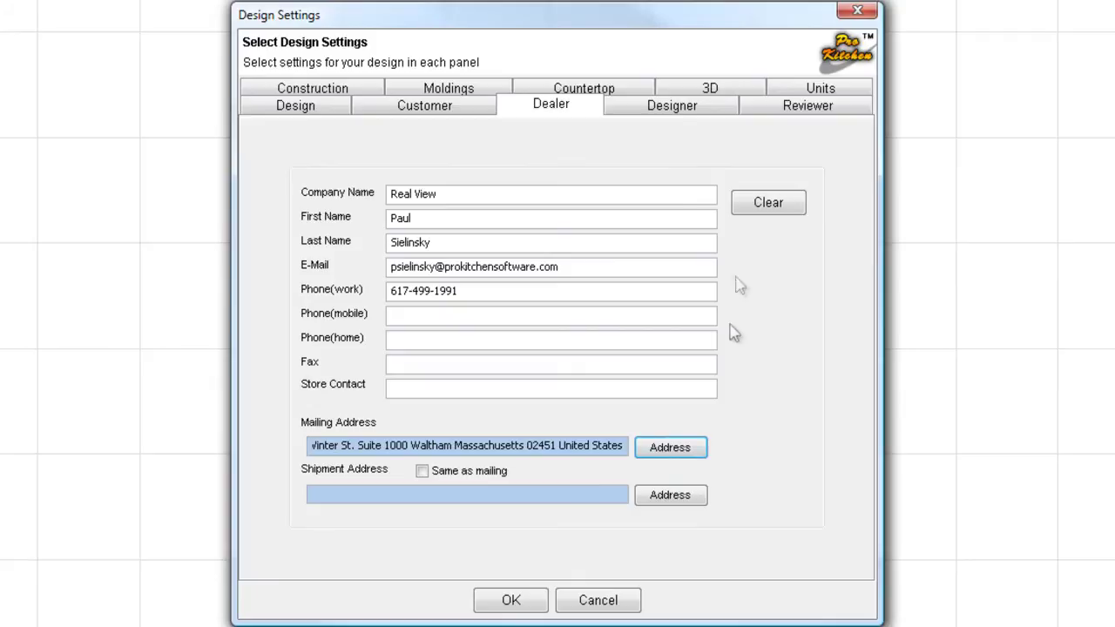
- Copy dealer details into Designer then clear them, skip Reviewer, and show Construction settings
left_click(689, 112)
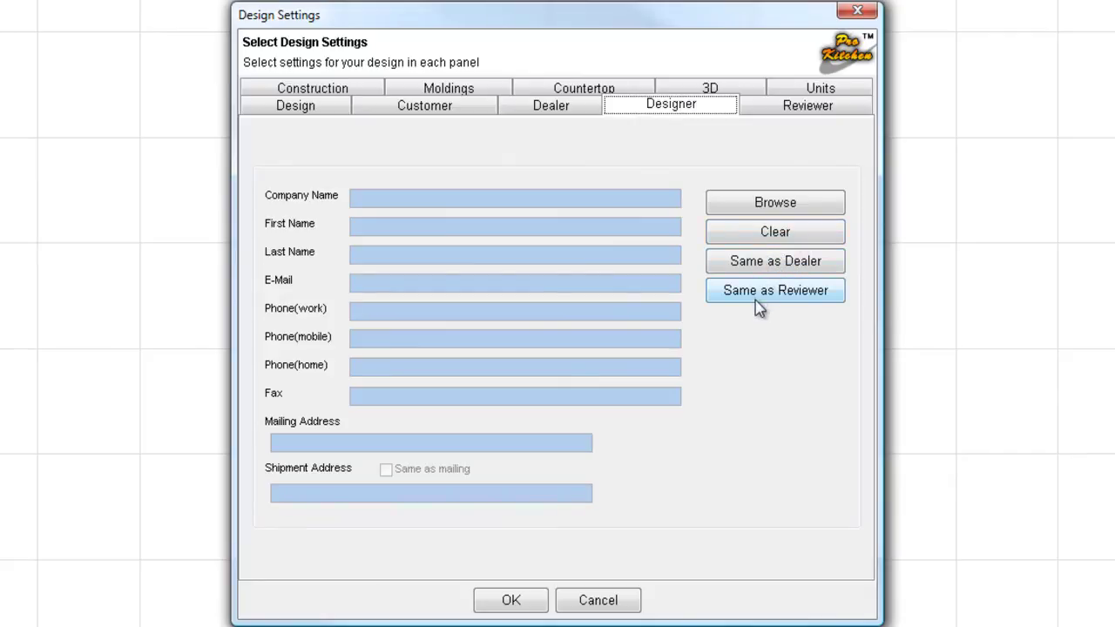
left_click(756, 268)
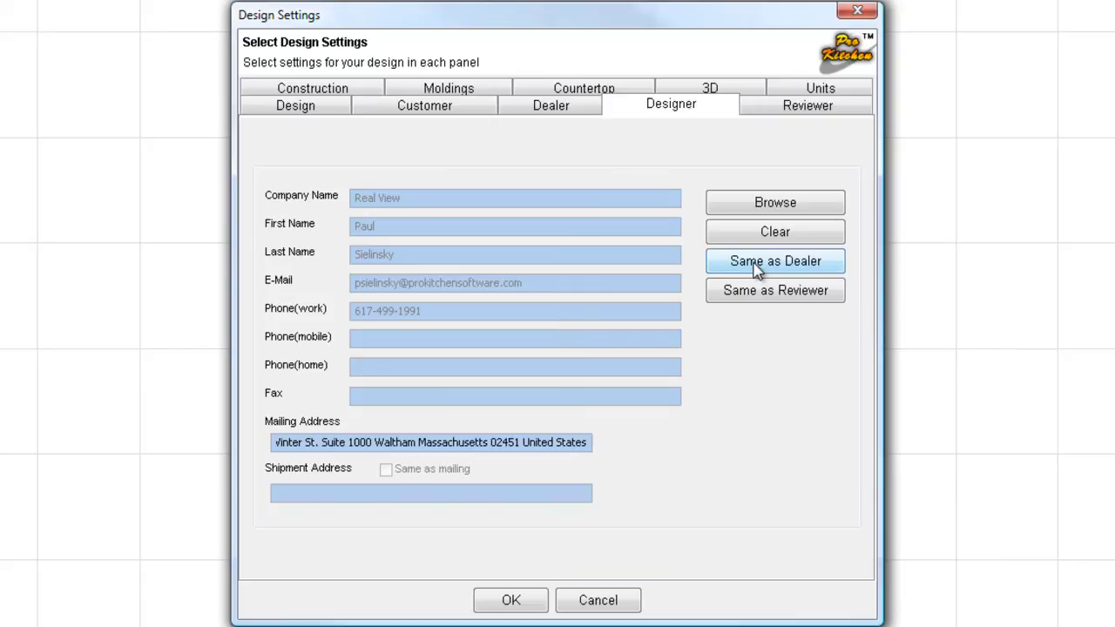
left_click(764, 232)
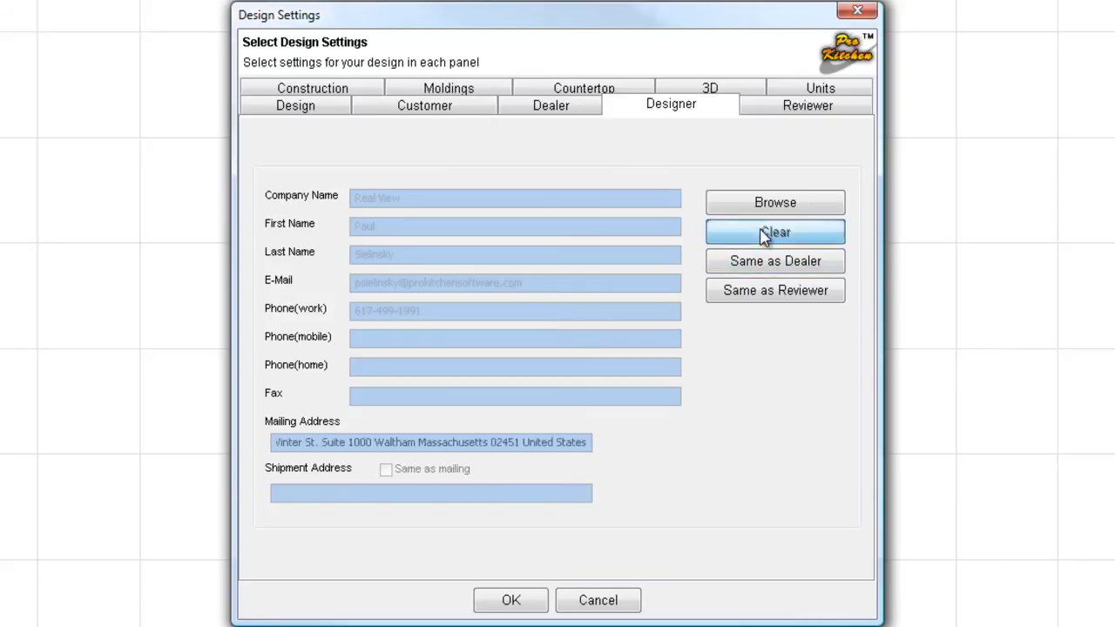
left_click(801, 112)
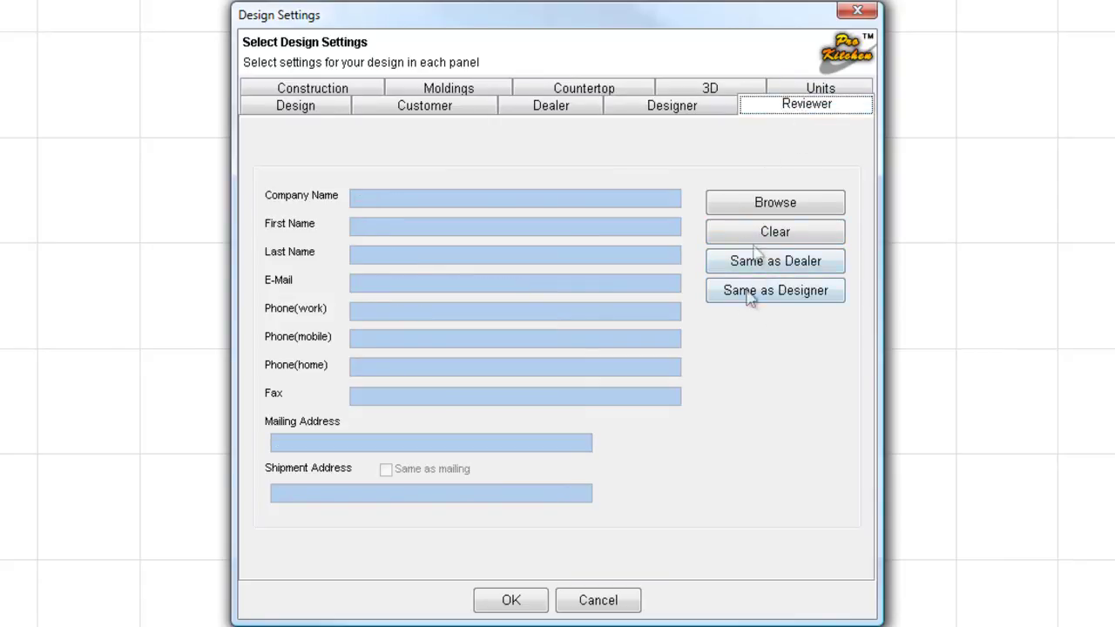
left_click(341, 93)
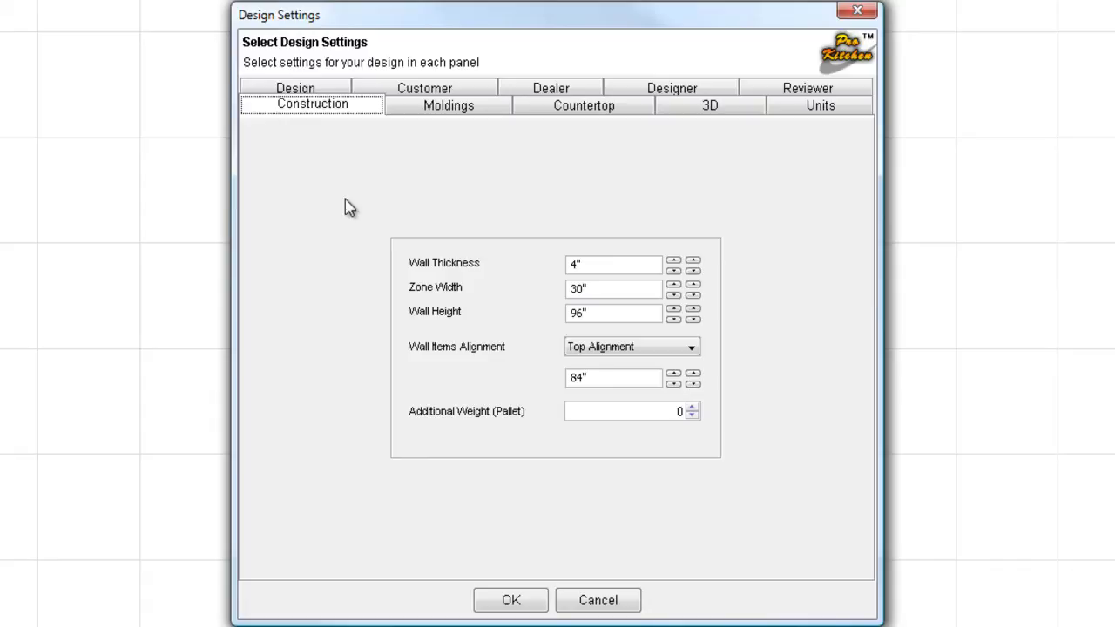
- Change the wall thickness to 4.5 (4 1/2") and keep wall items on Top Alignment
double_click(575, 268)
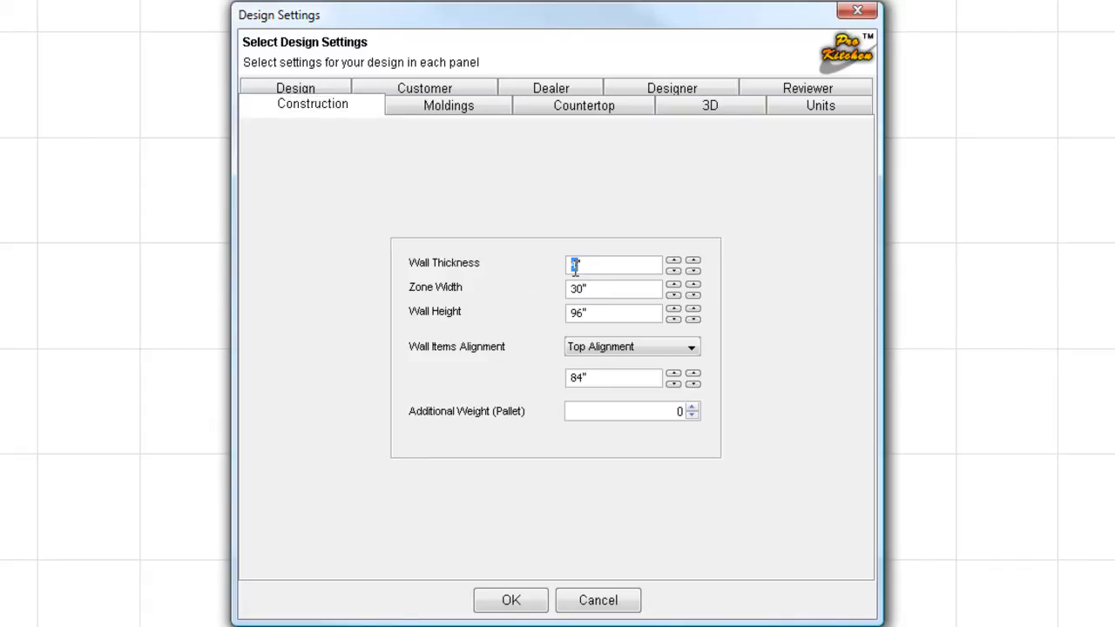
type("4.5")
left_click(601, 350)
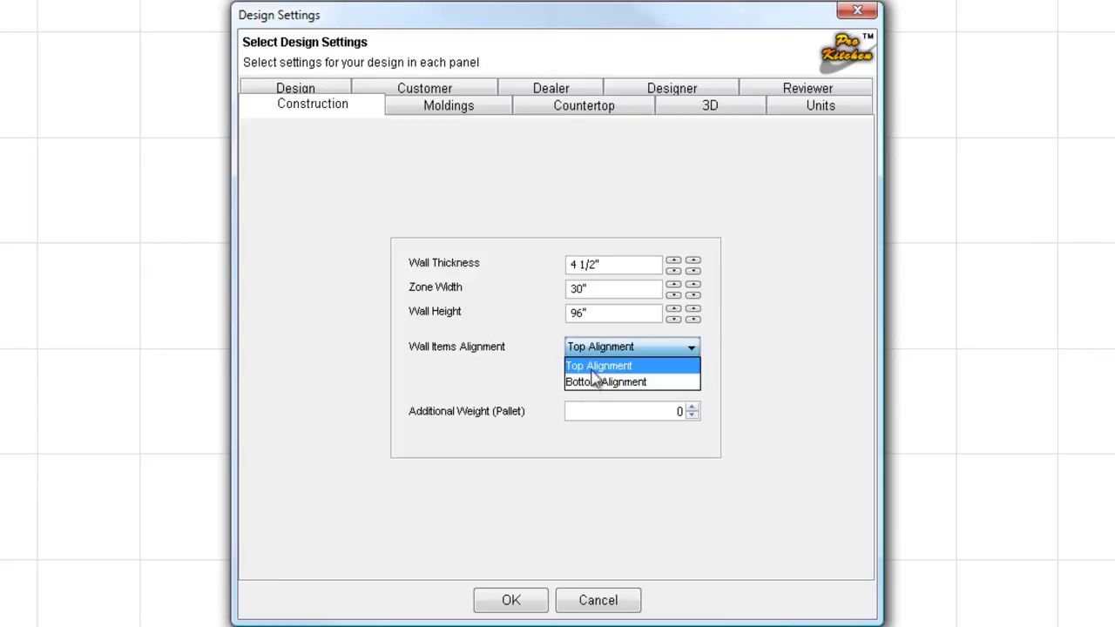
left_click(596, 366)
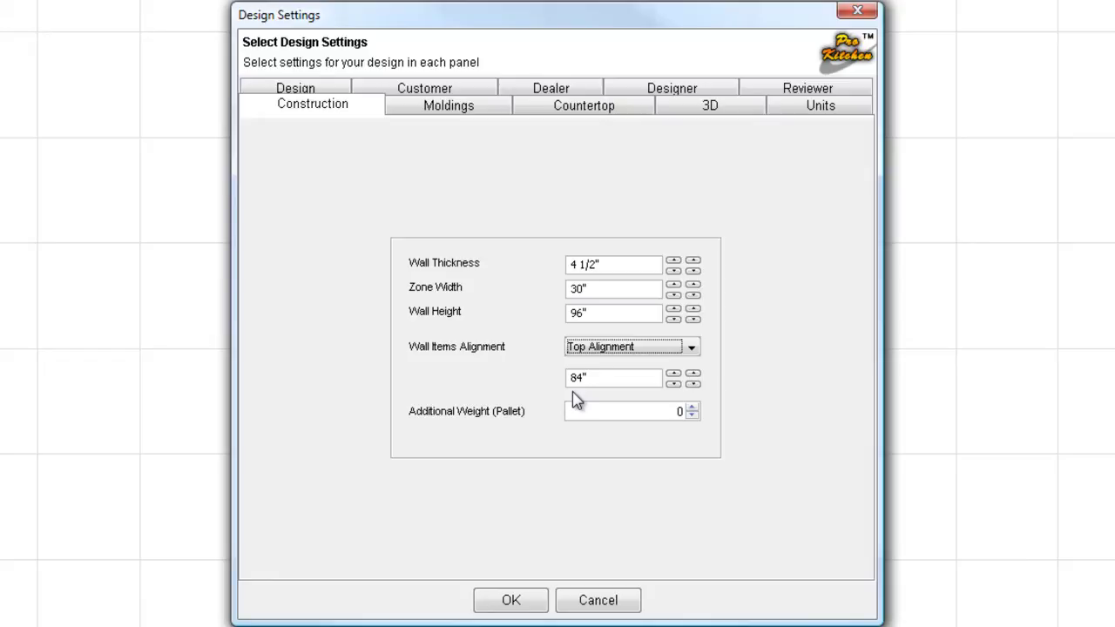
- Try bottom alignment at 54 for wall items, then restore top alignment at 84"
left_click(691, 349)
left_click(652, 383)
double_click(595, 377)
type("54")
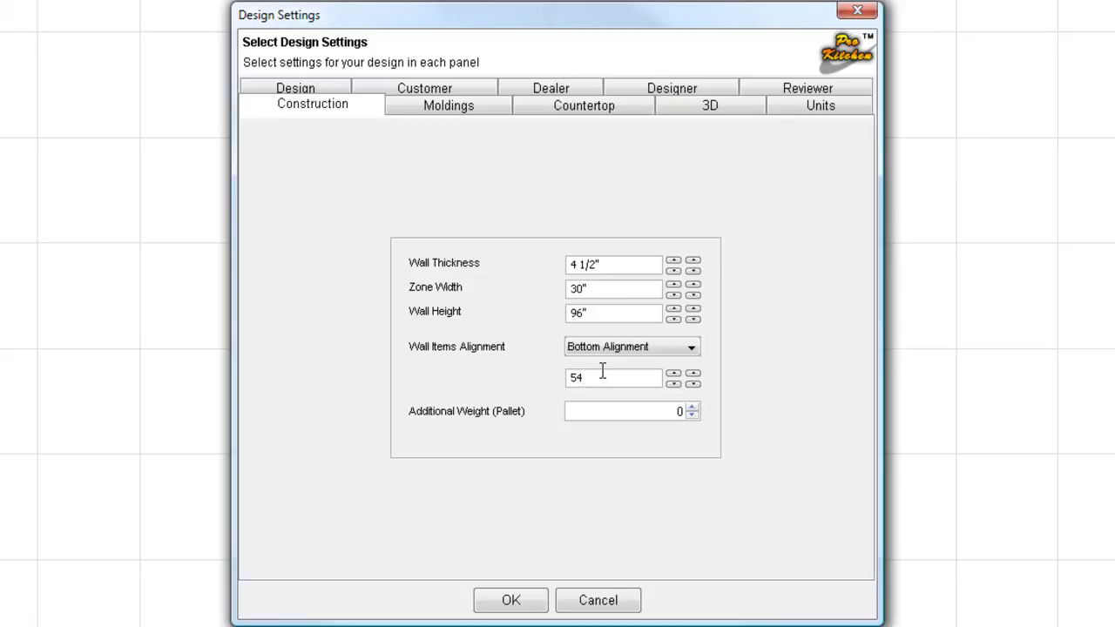
left_click(660, 349)
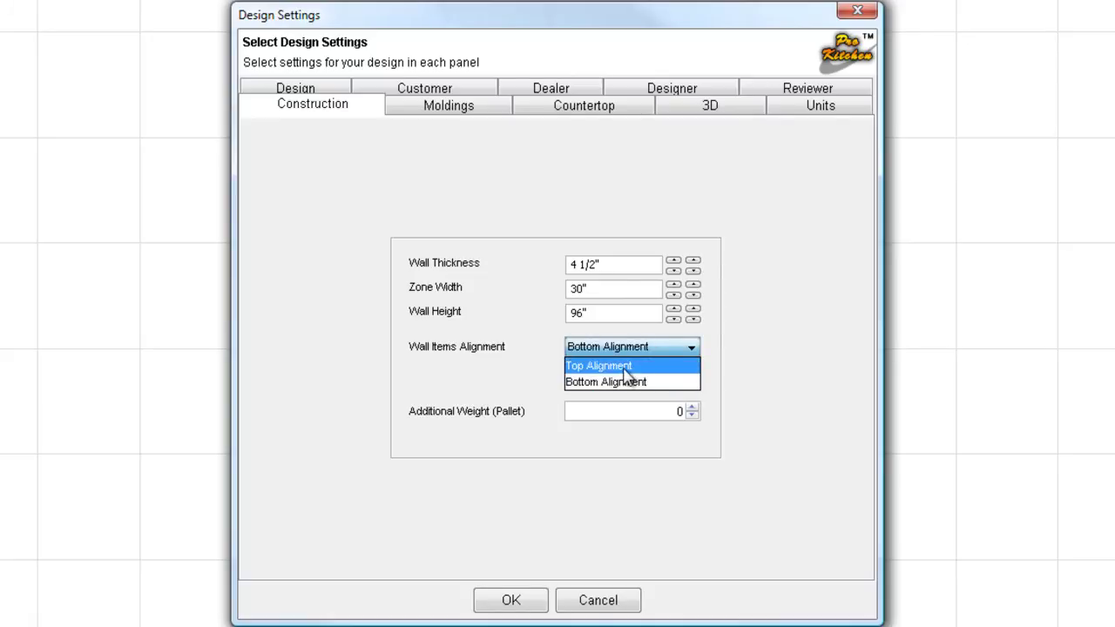
left_click(624, 366)
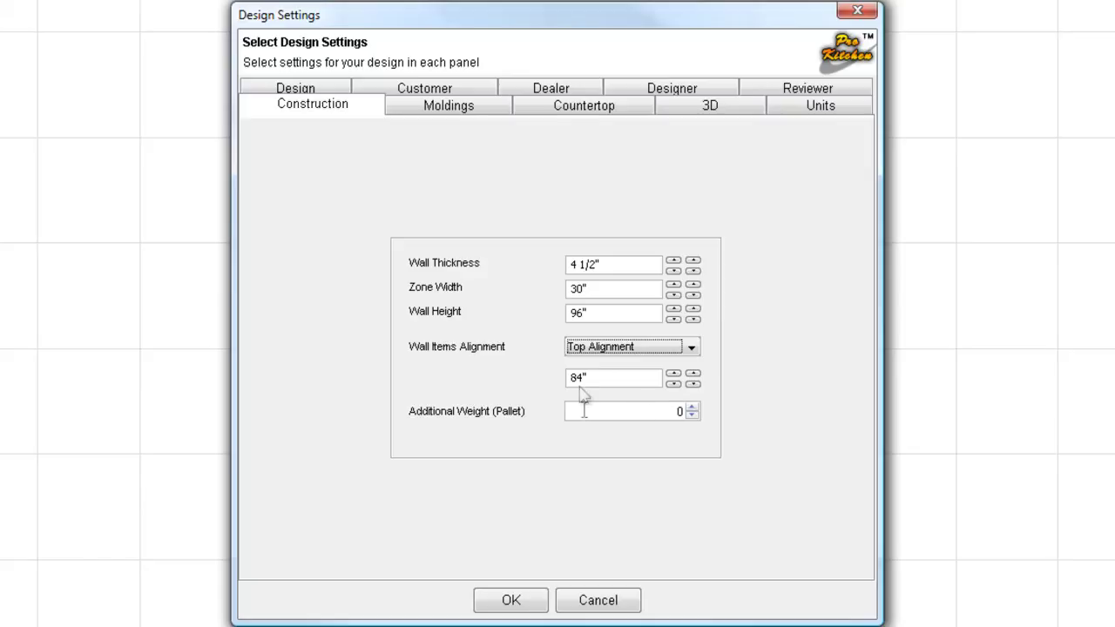
left_click(443, 121)
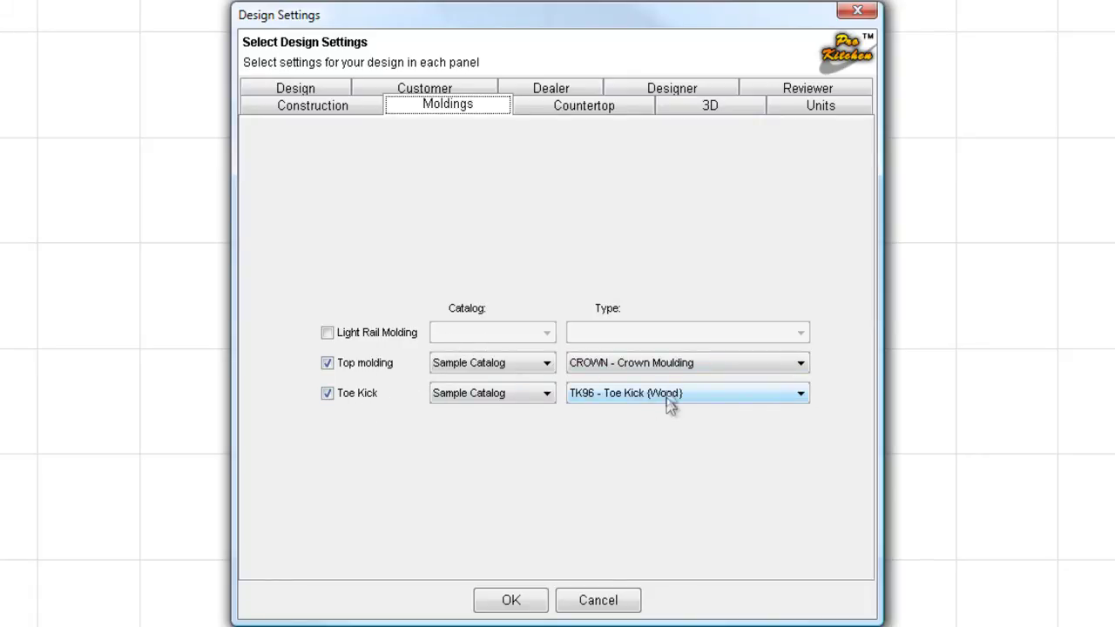
- Turn on light rail molding and set the molding catalog to Sample Catalog
left_click(329, 335)
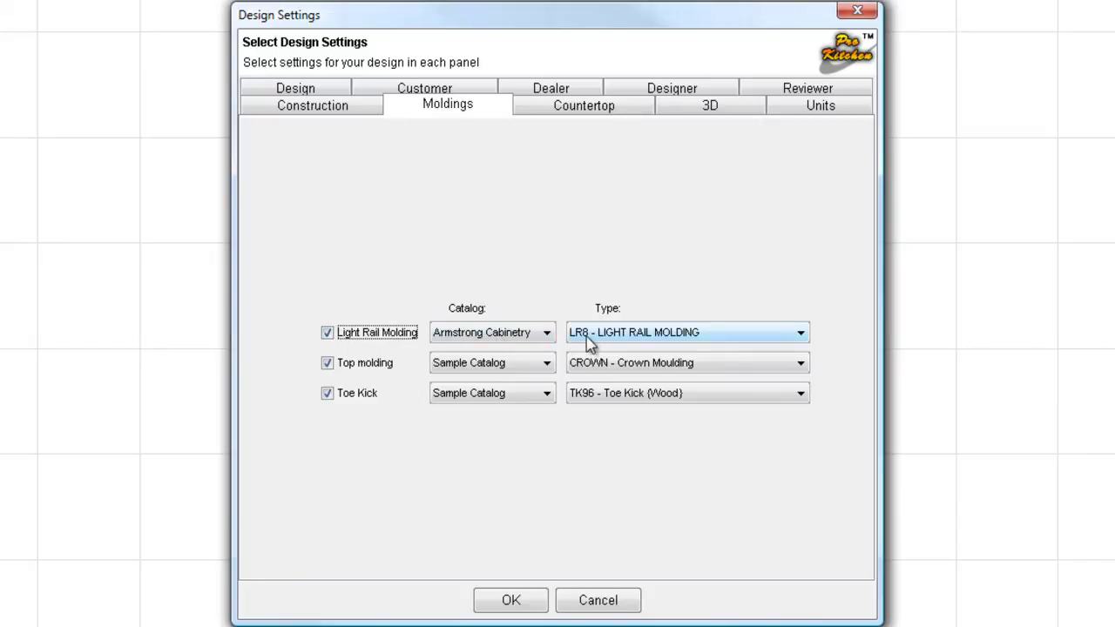
left_click(547, 335)
left_click(545, 431)
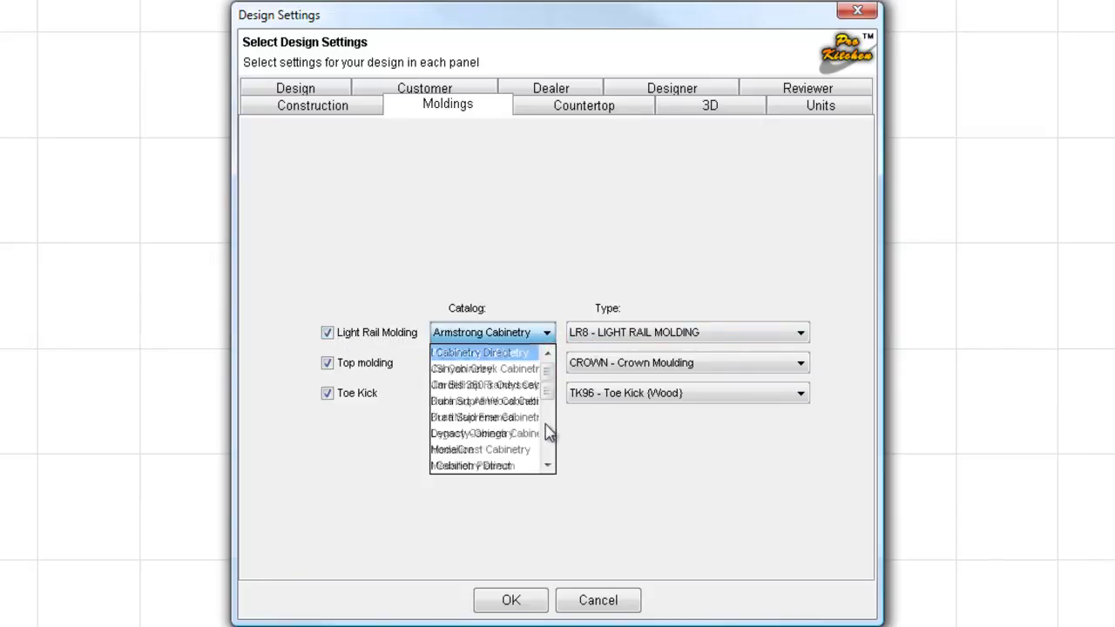
left_click(547, 439)
left_click(548, 448)
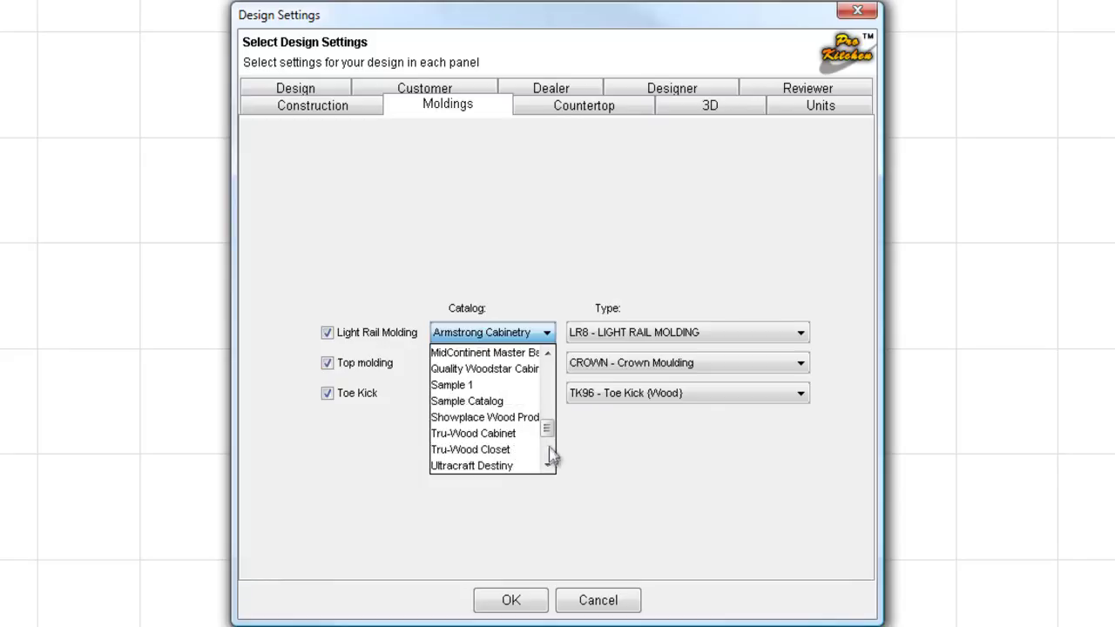
left_click(481, 402)
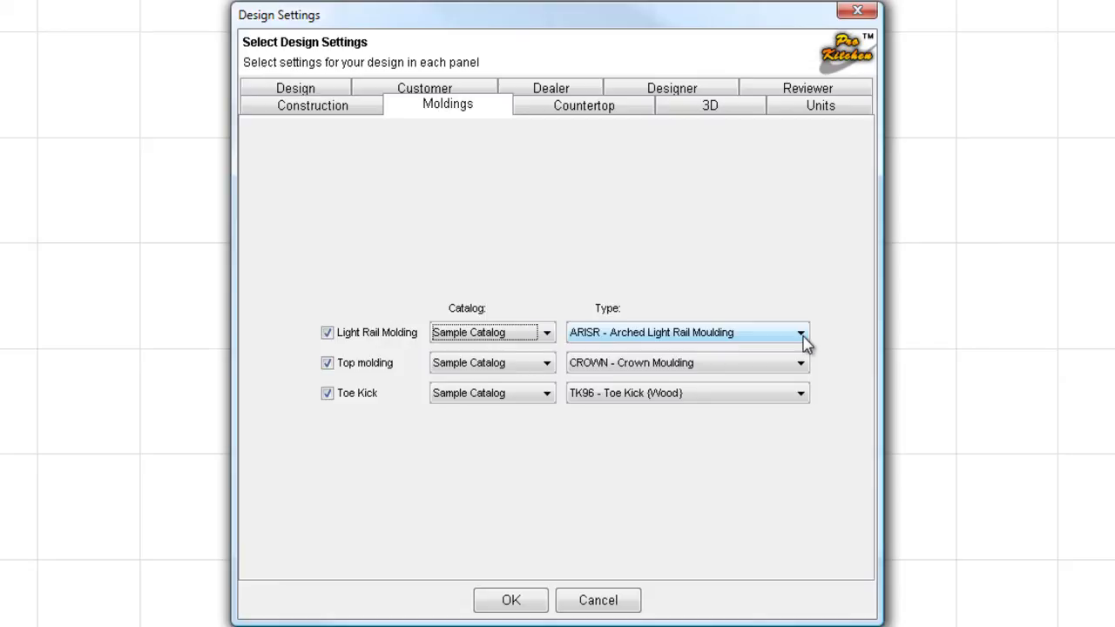
- Set the light rail type to DLV8P Decor Lt Val Pillowed, then turn light rail molding off
left_click(800, 334)
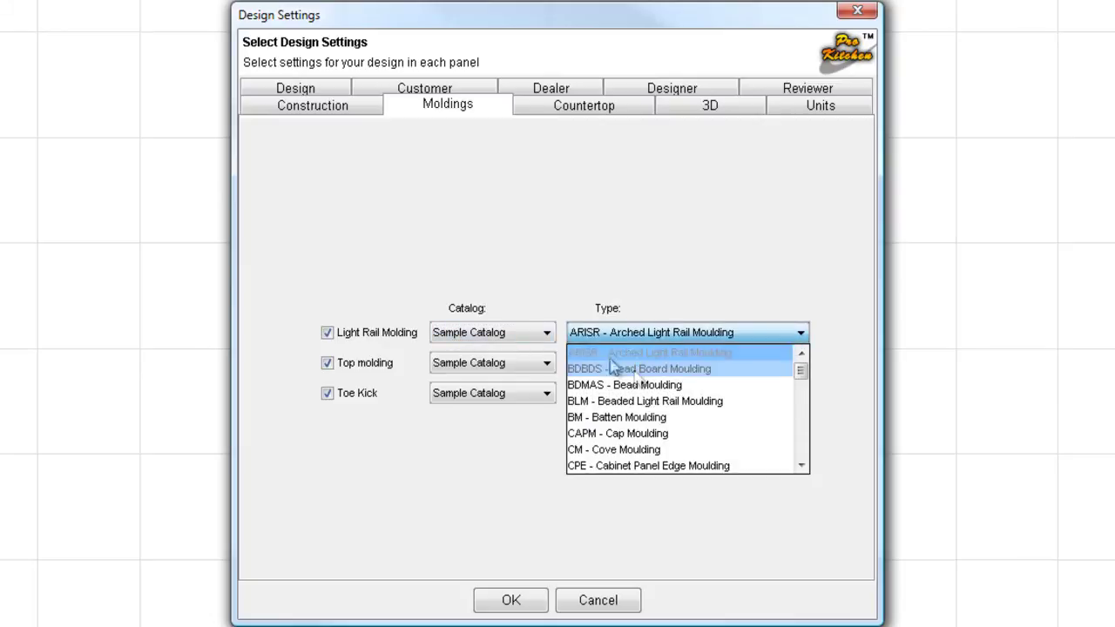
left_click(801, 446)
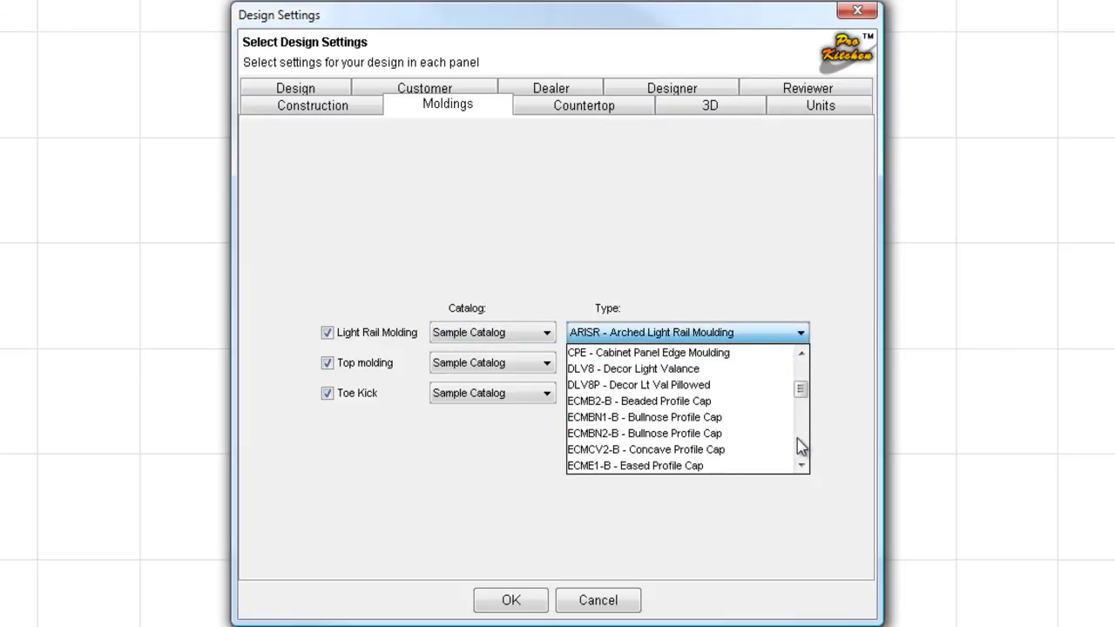
left_click(640, 387)
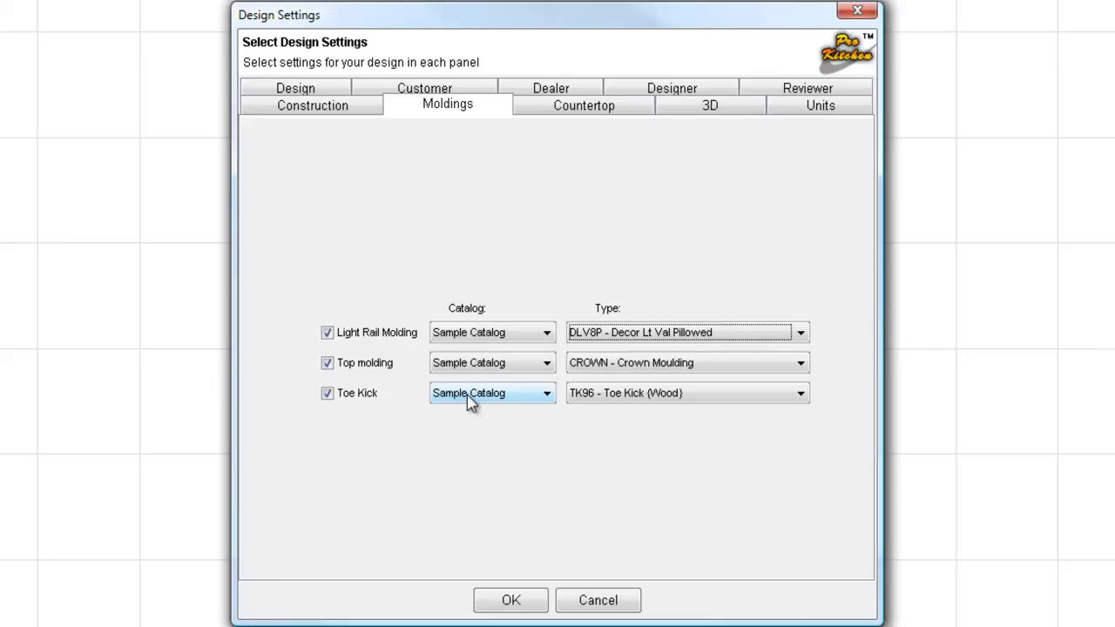
left_click(327, 333)
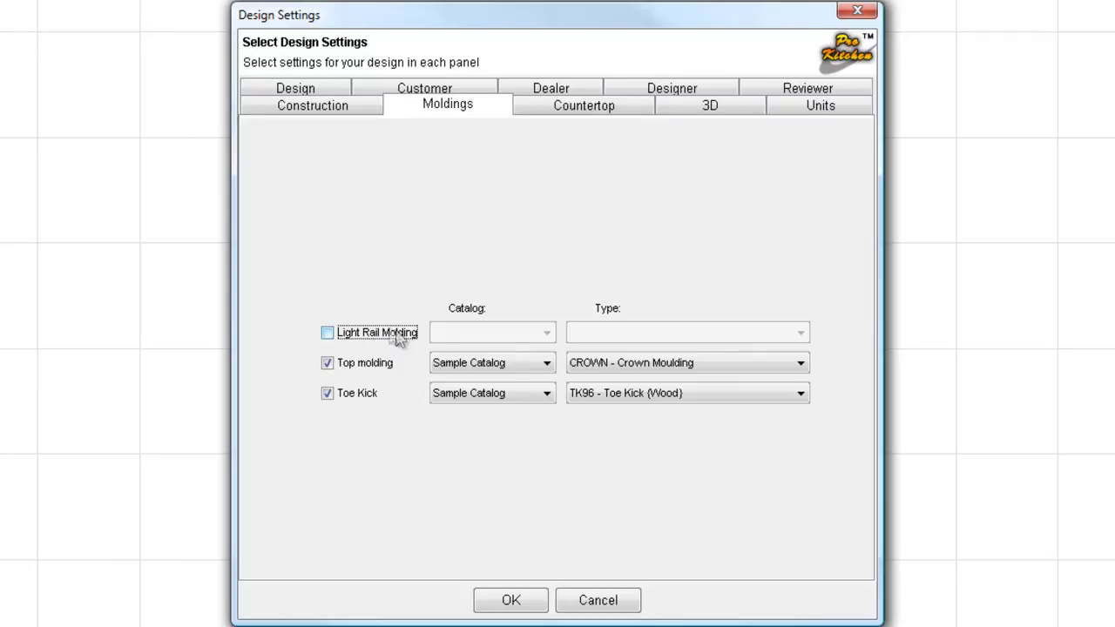
- Show the Countertop settings and place the cursor in the Back Overhang field
left_click(567, 116)
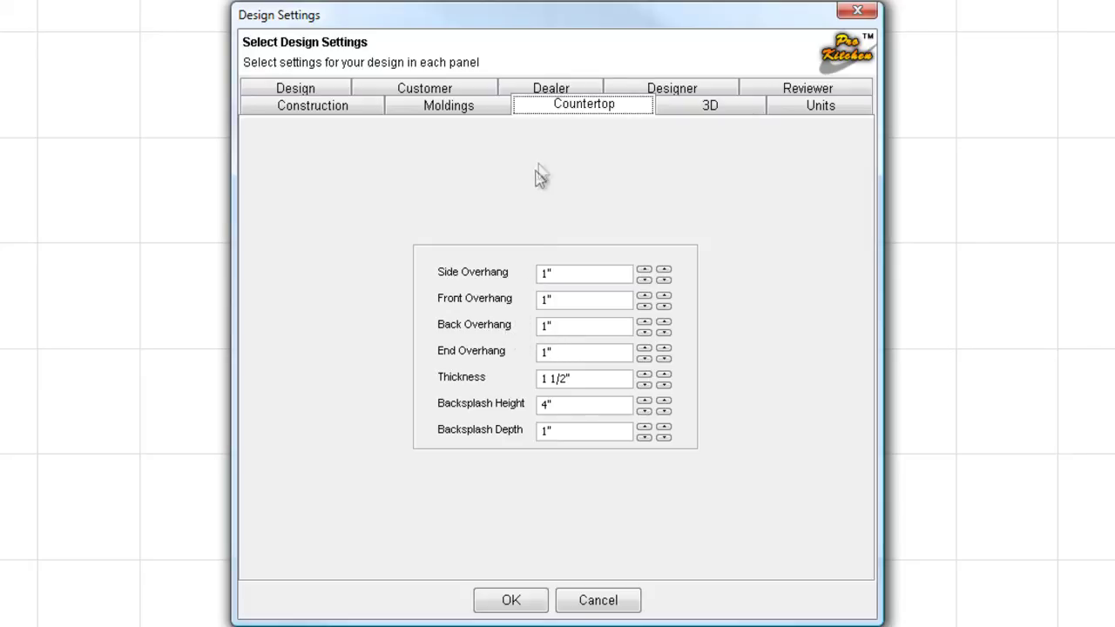
left_click(566, 329)
- On the 3D defaults, start picking a new countertop material from the collection browser
left_click(710, 113)
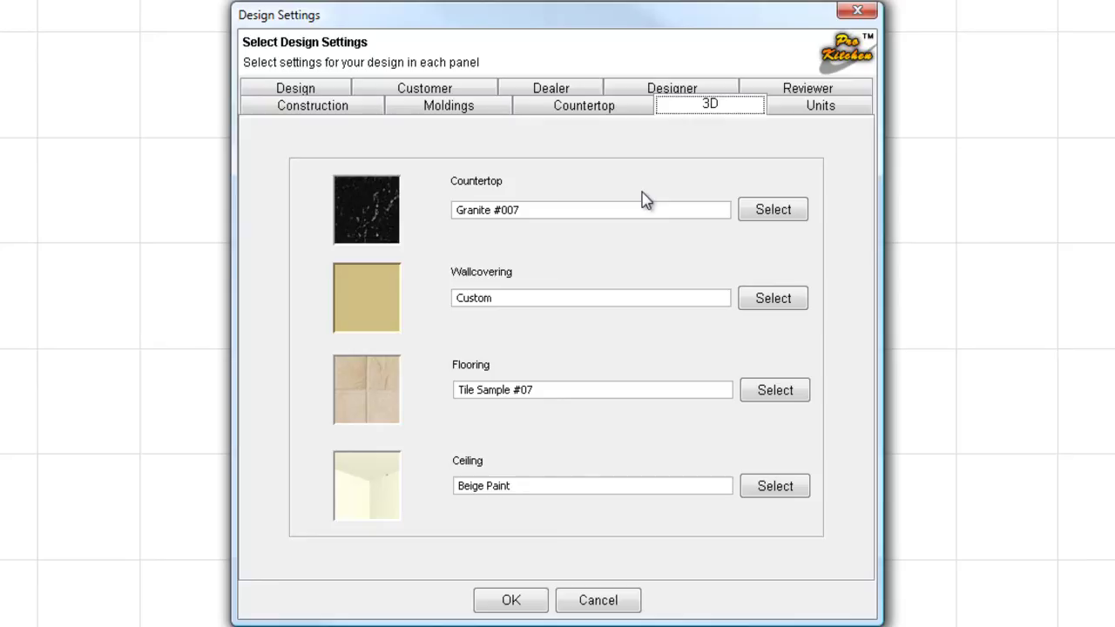
left_click(772, 220)
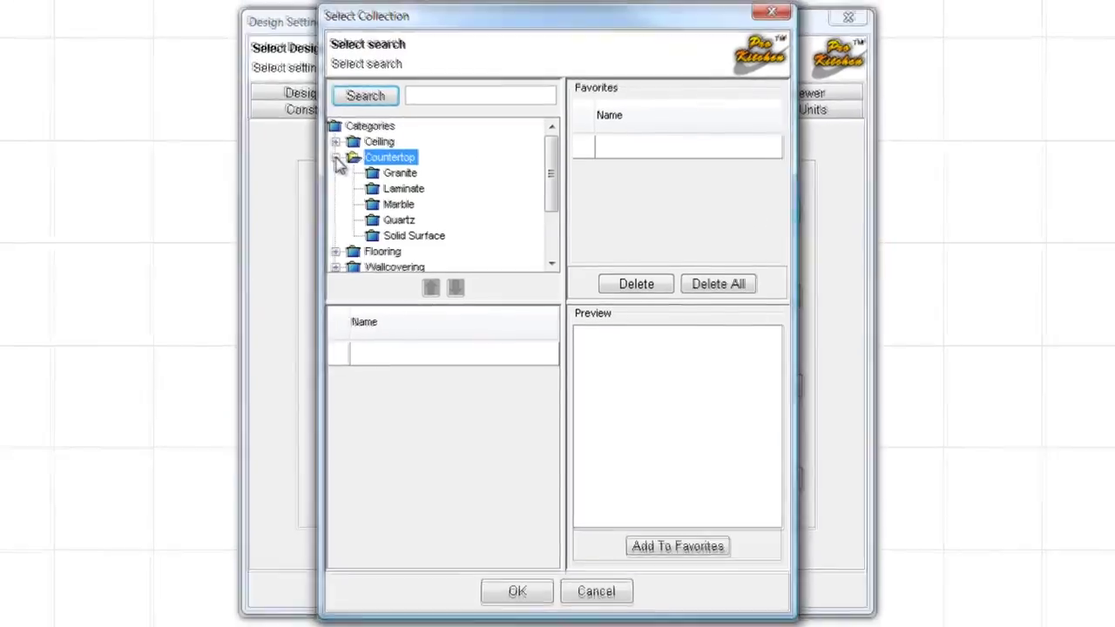
- Browse the Granite countertops, compare Granite #006 and #009, and apply Granite #009
left_click(336, 158)
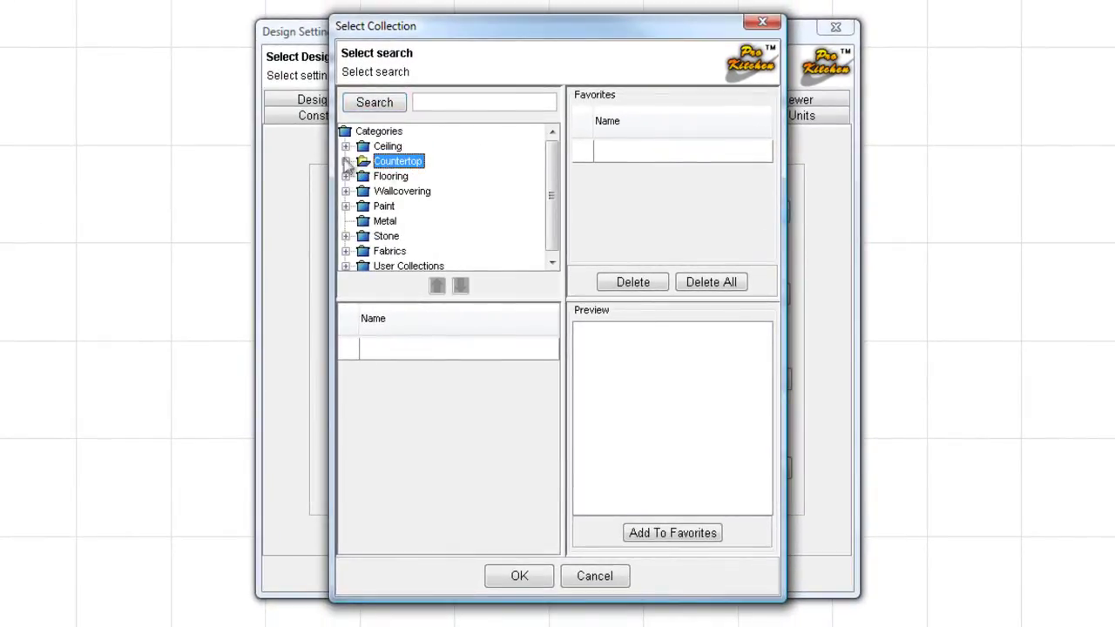
left_click(336, 158)
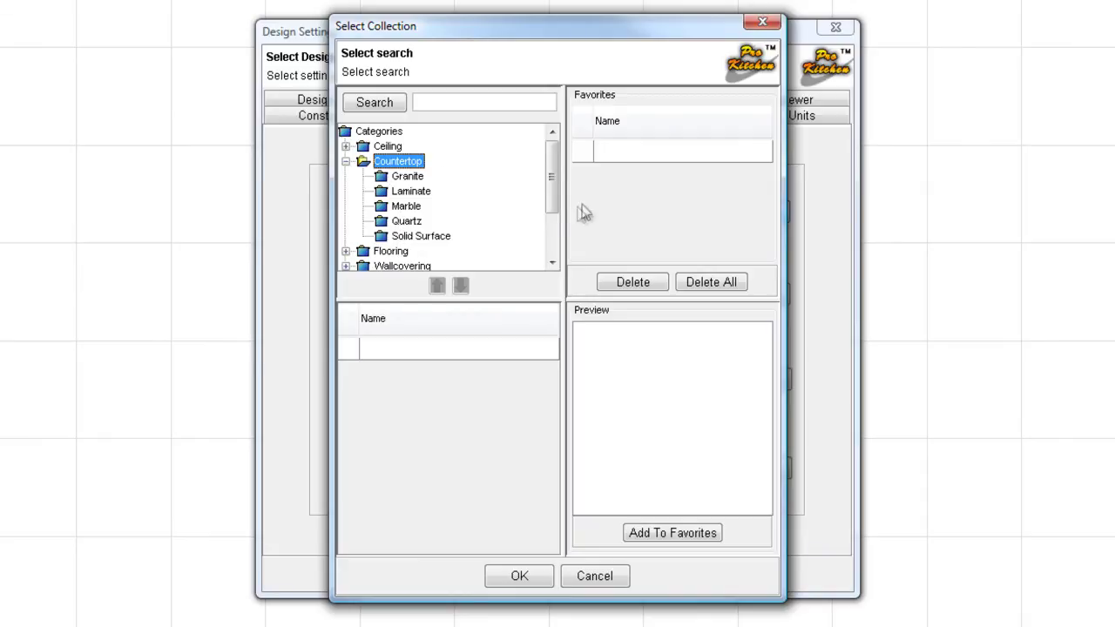
left_click_drag(558, 207, 552, 249)
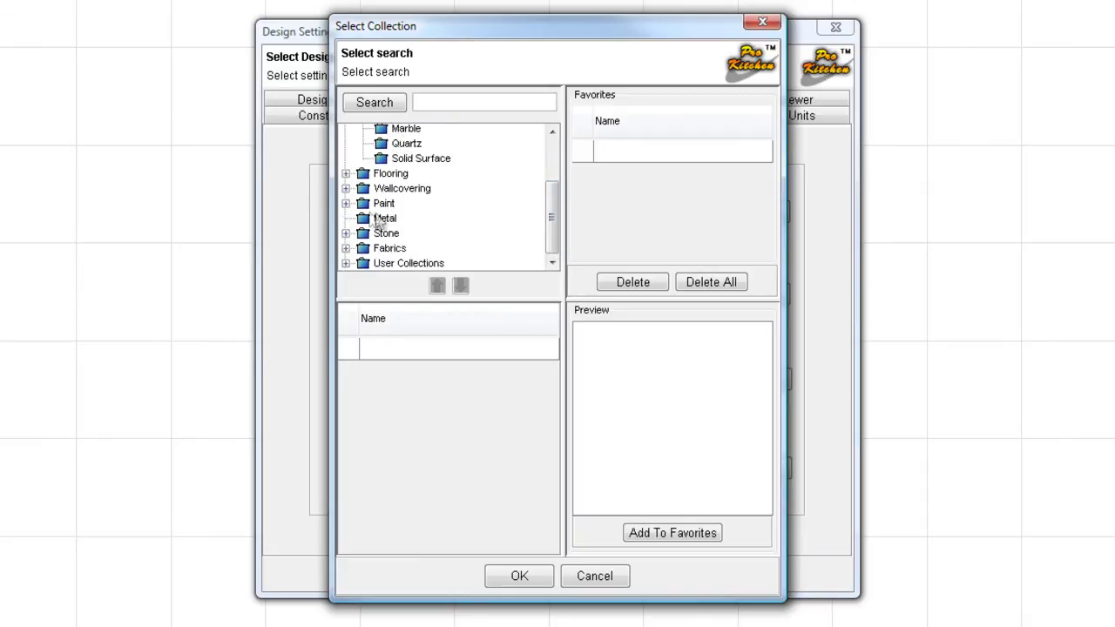
left_click(346, 203)
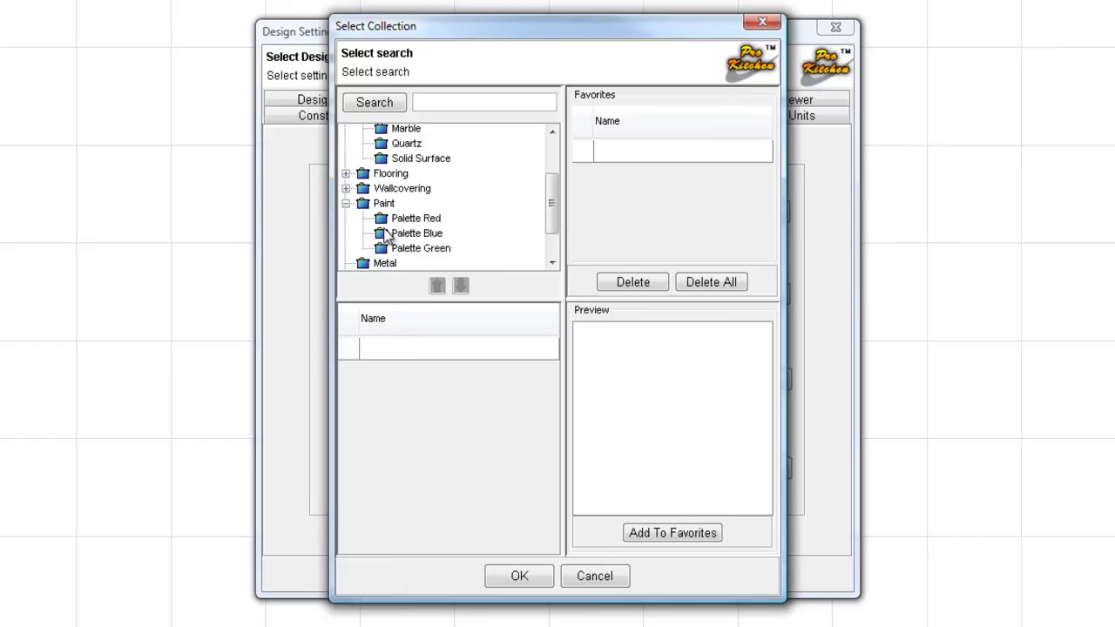
left_click(346, 203)
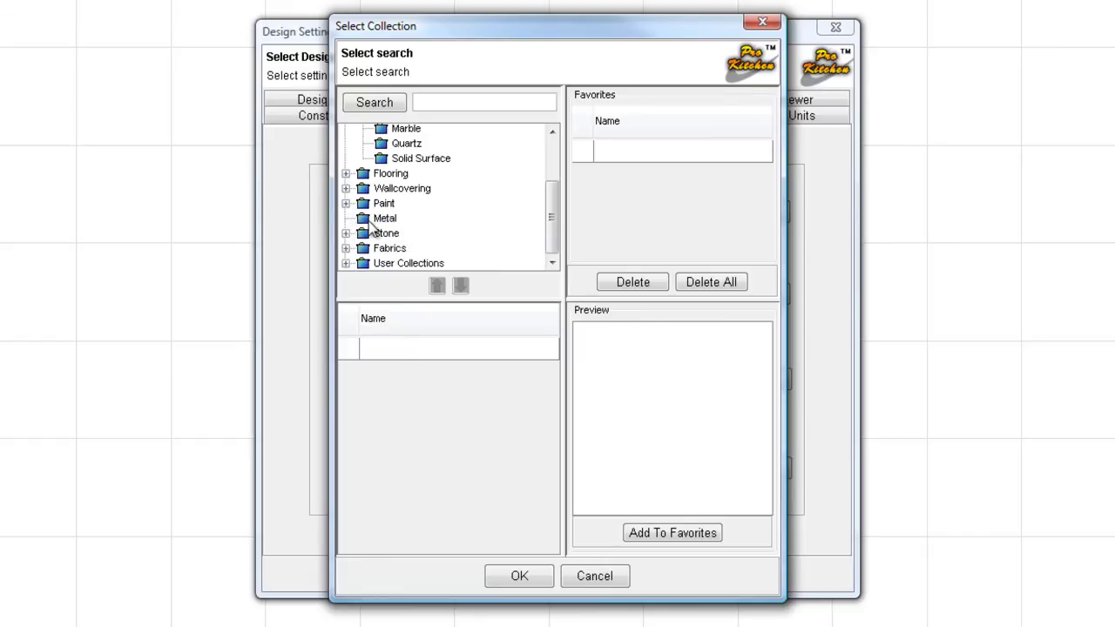
left_click(380, 218)
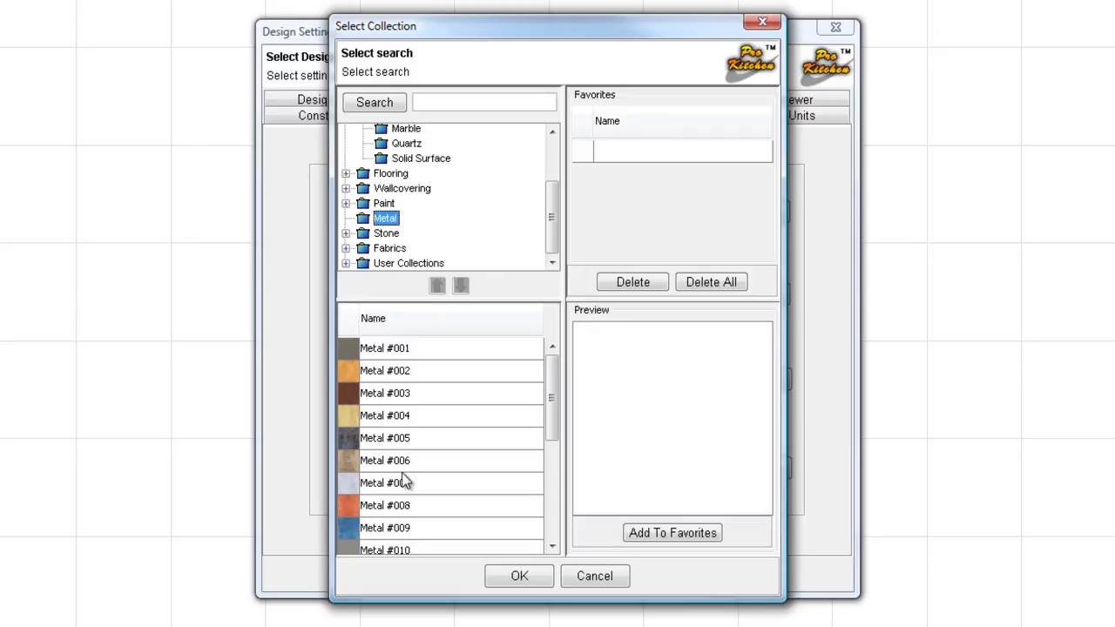
left_click_drag(556, 242, 553, 189)
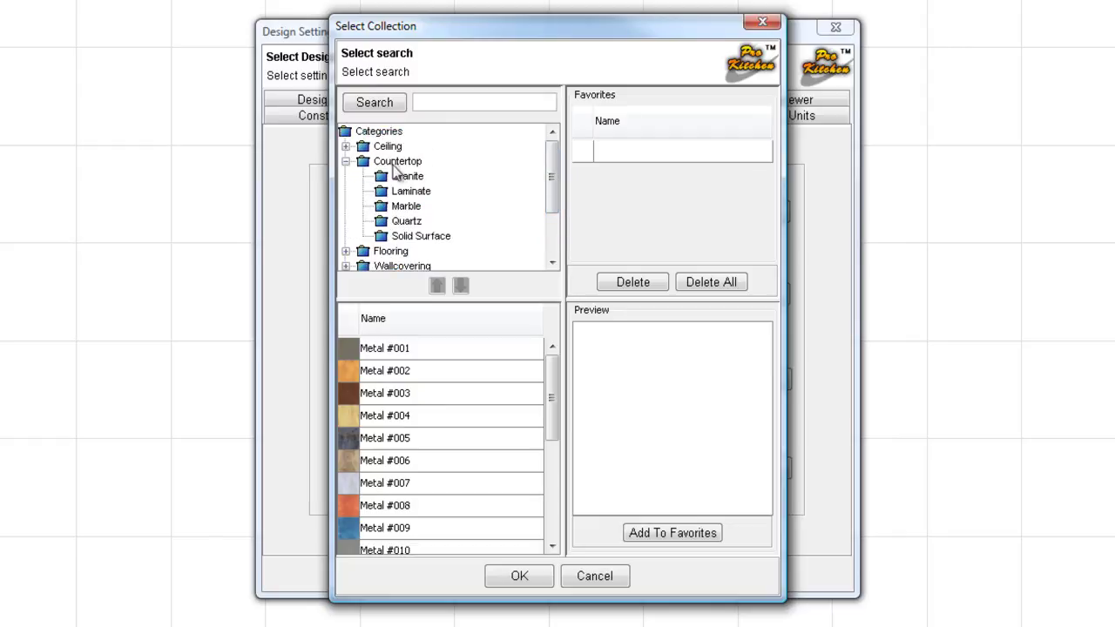
left_click(390, 177)
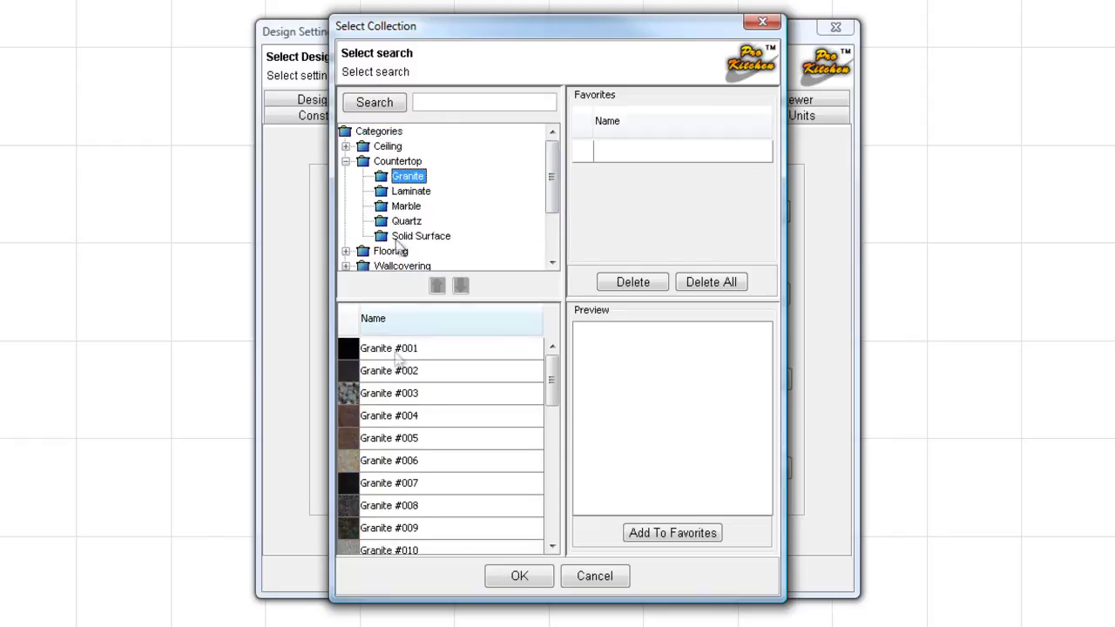
left_click(383, 461)
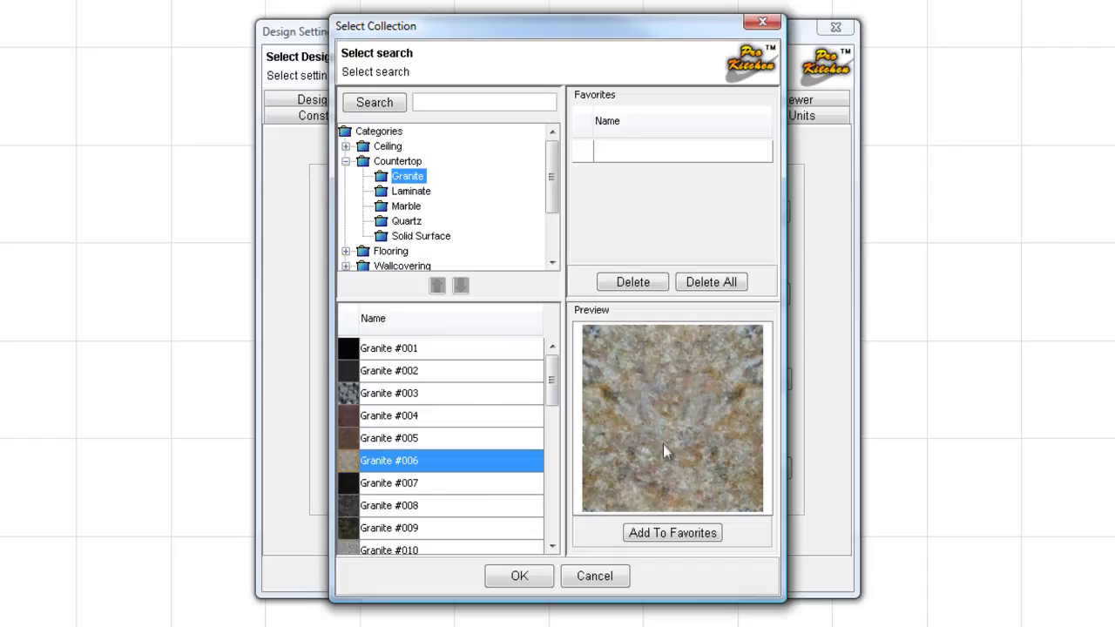
left_click(364, 529)
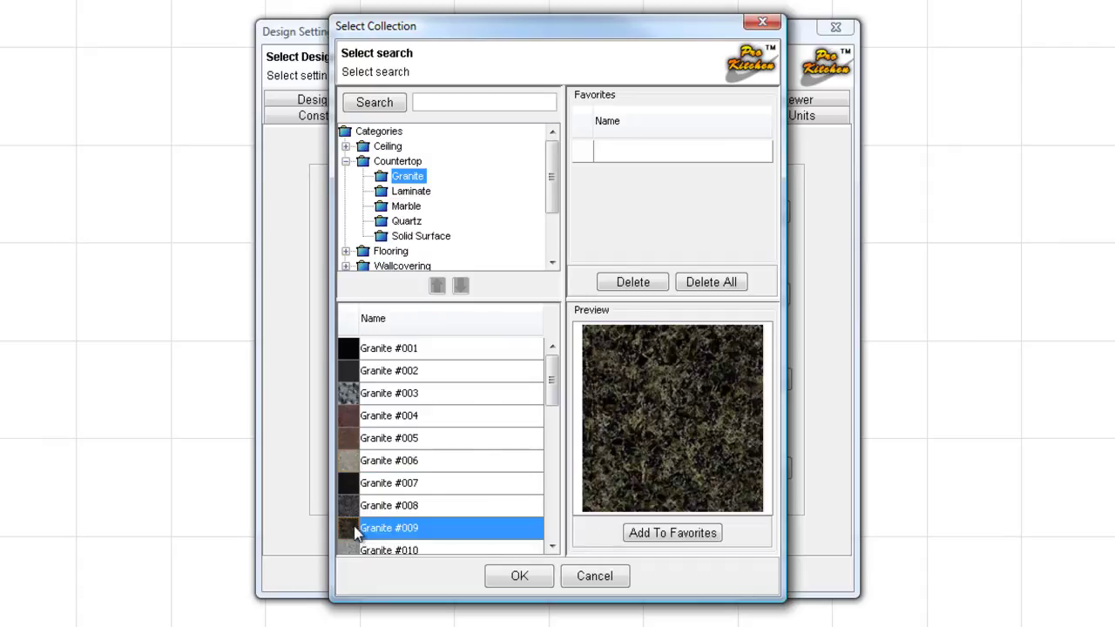
left_click(517, 578)
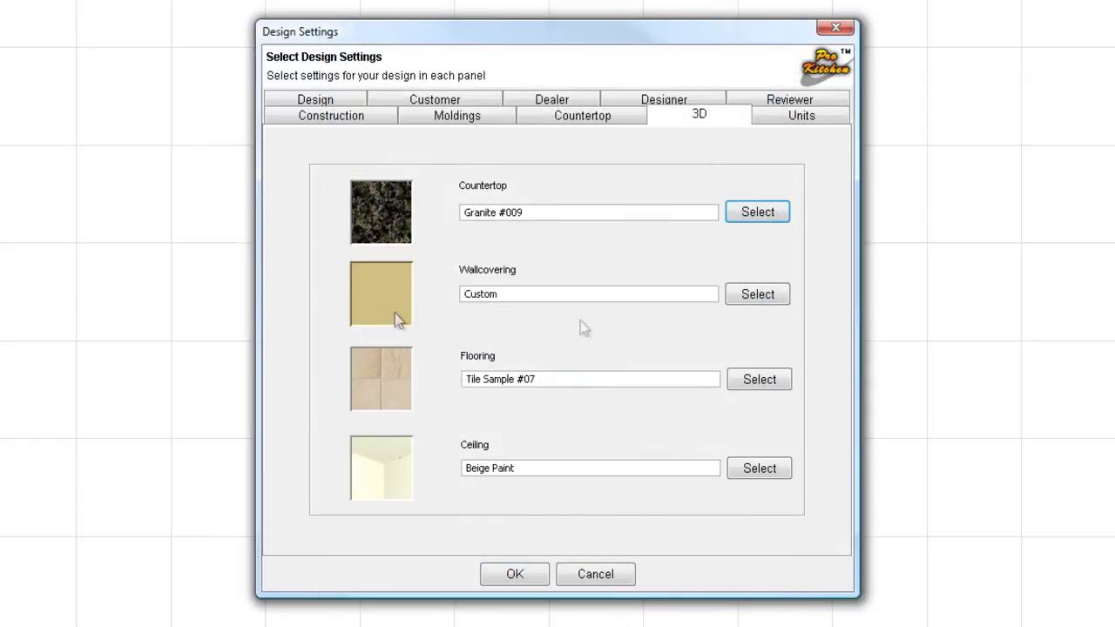
- Pick a pale Palette Blue wallcovering paint (RGB 197, 220, 223) and open the custom colour mixer
left_click(760, 296)
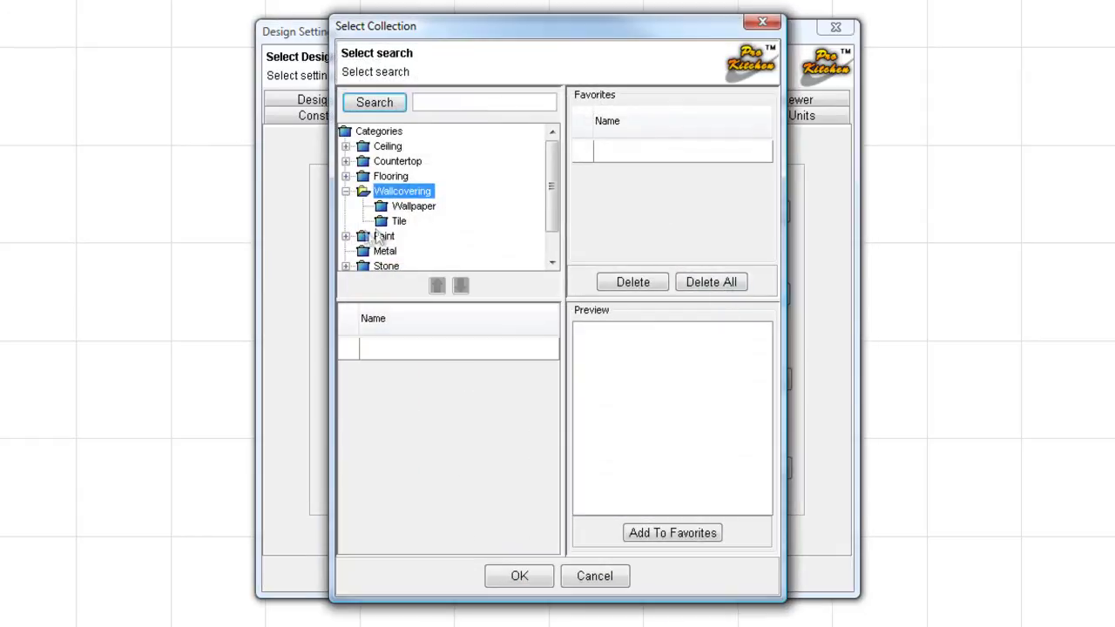
left_click(346, 237)
left_click(390, 248)
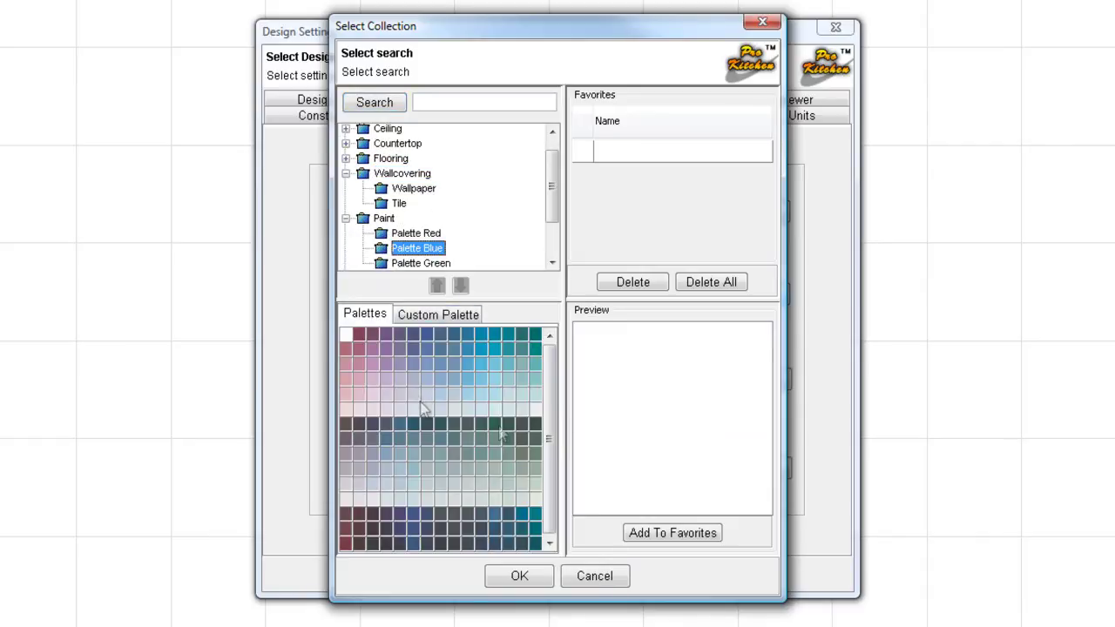
left_click(509, 403)
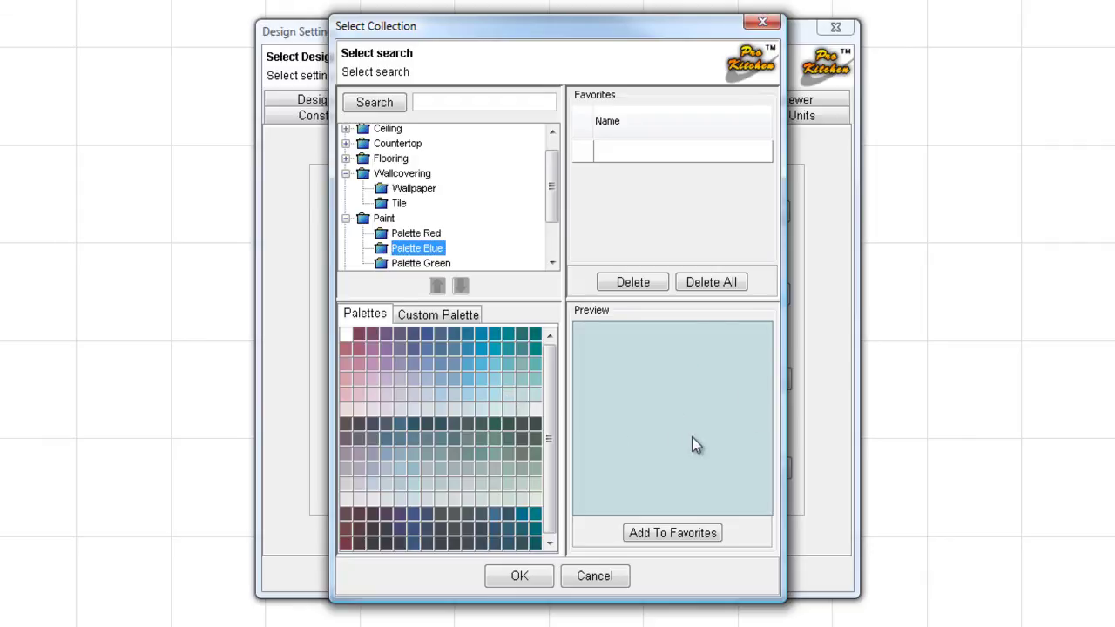
left_click(432, 317)
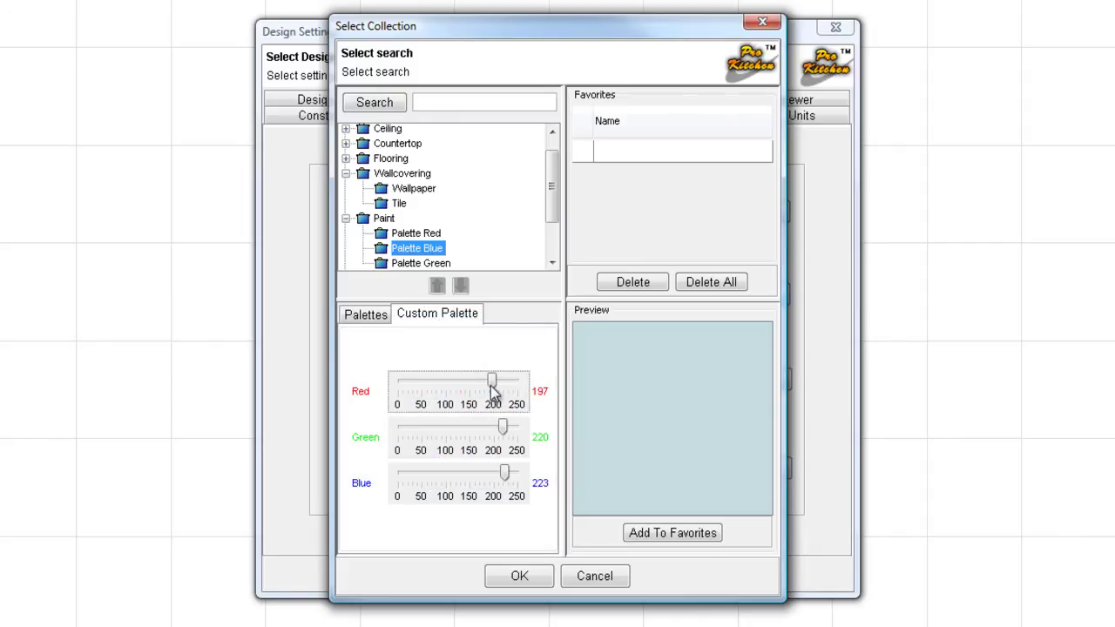